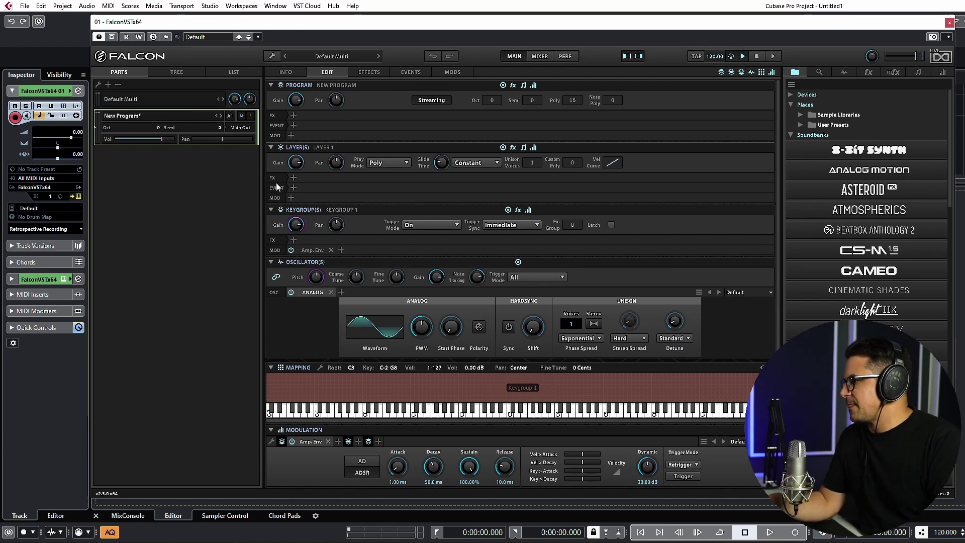
- Add the factory Step Line sequencing script processor to the program's event slot
{"action": "left_click", "coordinate": [293, 125]}
{"action": "mouse_move", "coordinate": [325, 166]}
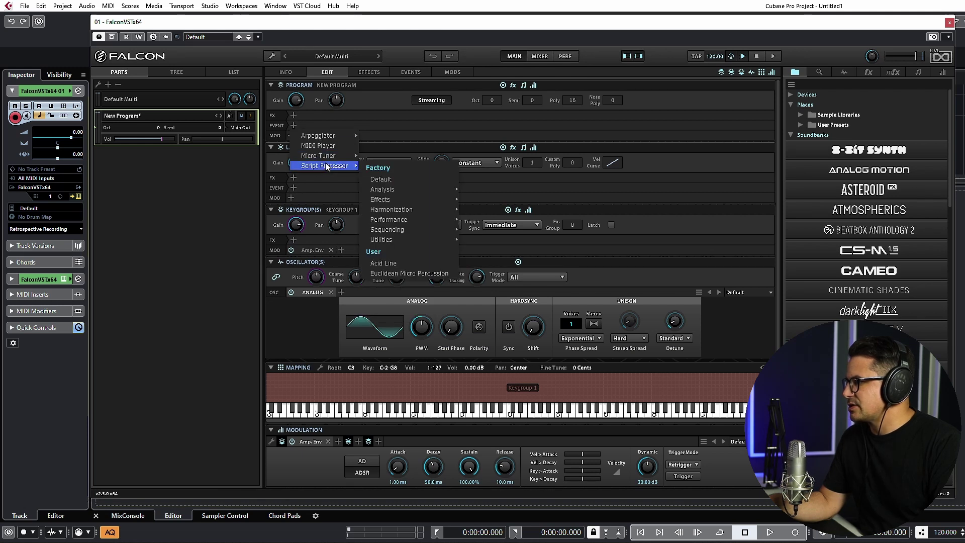
{"action": "mouse_move", "coordinate": [403, 231]}
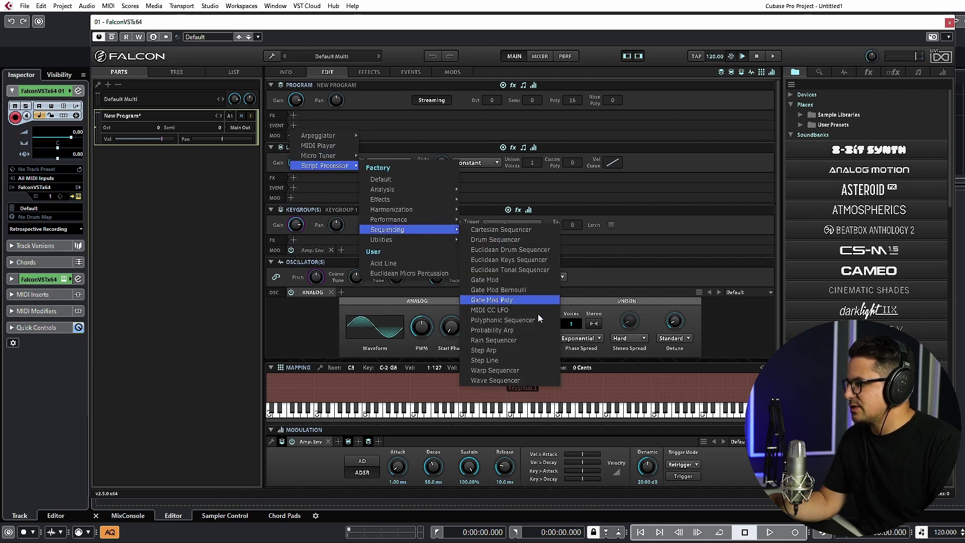
{"action": "left_click", "coordinate": [500, 361]}
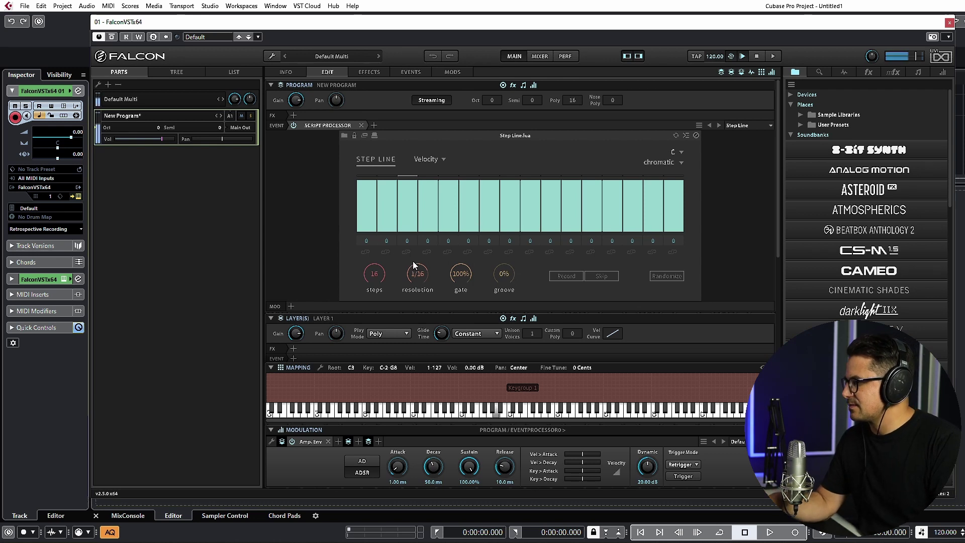
- Set the pitch offsets of steps 1–16 to 0, -12, 12, 0, -12, 10, 0, 12, 0, 13, 0, -12, 12, 0, 10, -12
{"action": "left_click_drag", "start_coordinate": [407, 242], "coordinate": [415, 239]}
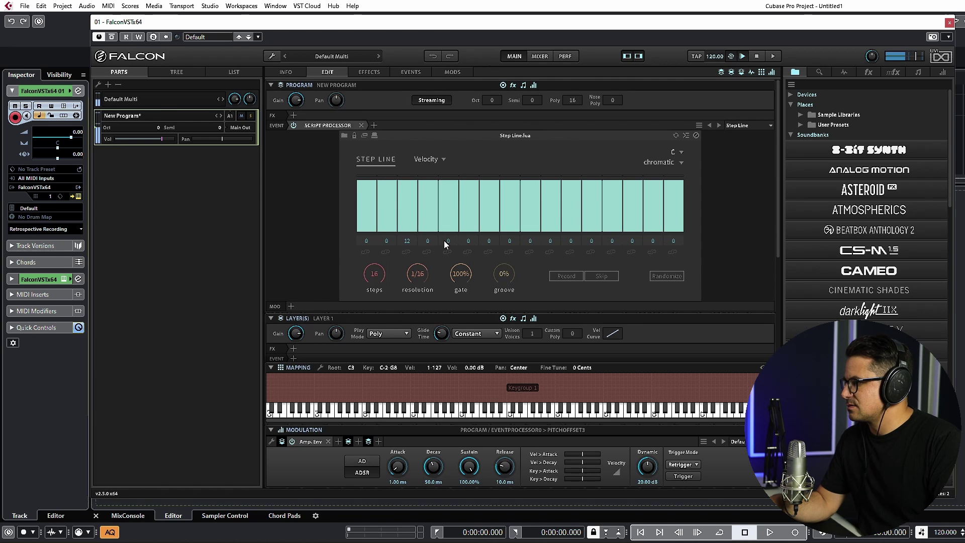
{"action": "left_click_drag", "start_coordinate": [473, 232], "coordinate": [472, 235]}
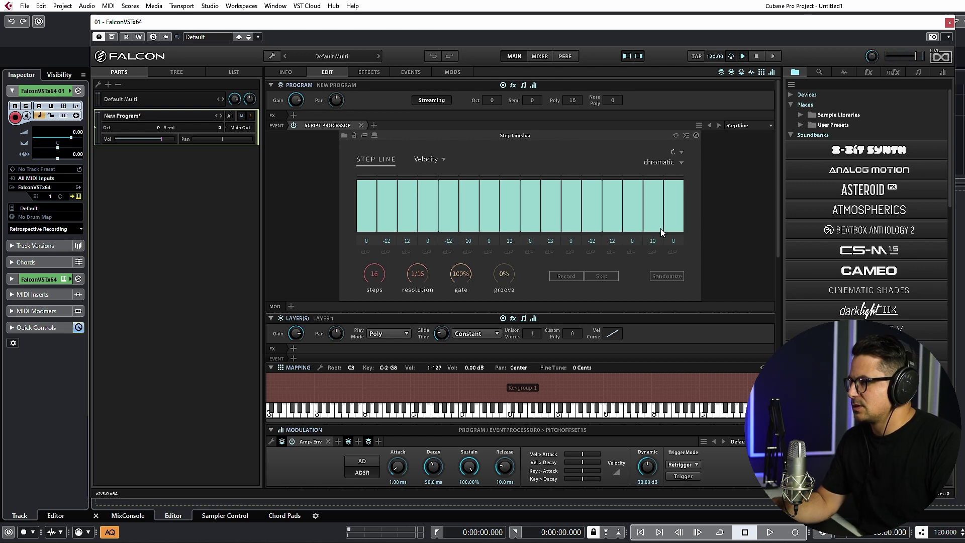
{"action": "left_click_drag", "start_coordinate": [675, 243], "coordinate": [678, 256]}
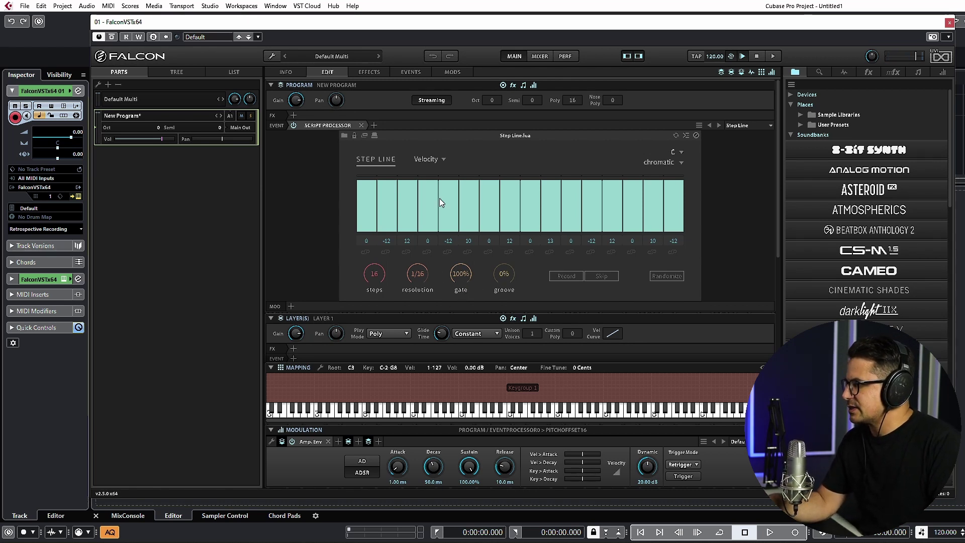
- Switch the step lane to Length, link steps 9 and 14, and set the gate to 100%
{"action": "left_click", "coordinate": [443, 160]}
{"action": "left_click", "coordinate": [439, 181]}
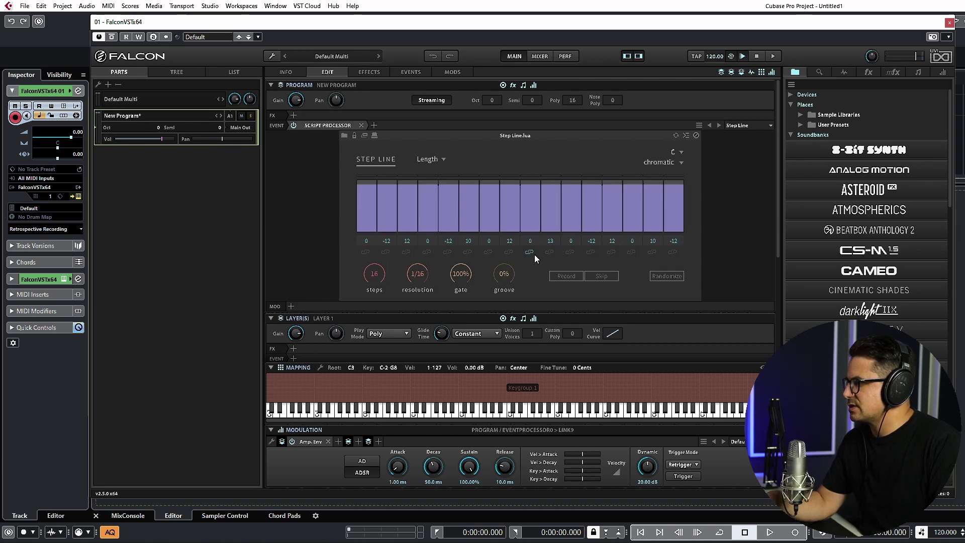
{"action": "left_click", "coordinate": [628, 250]}
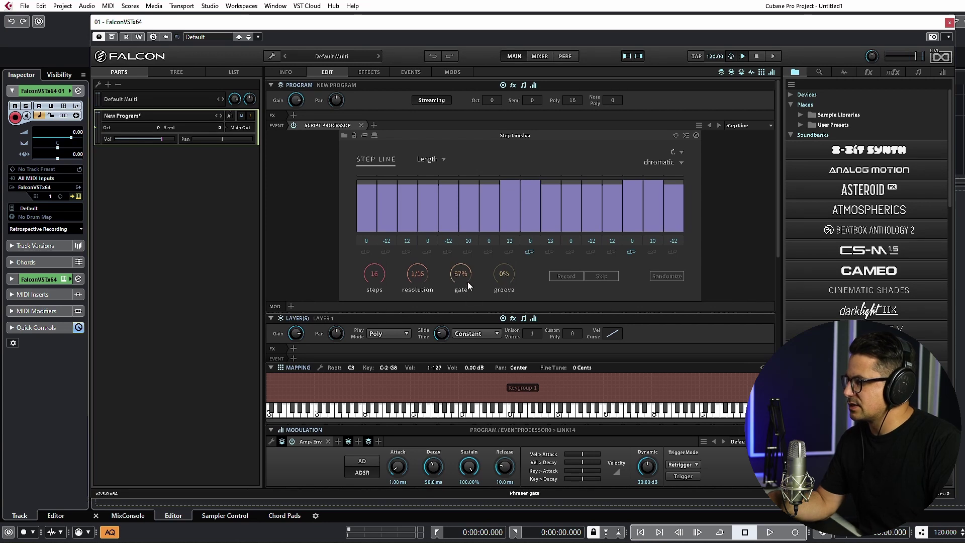
{"action": "mouse_move", "coordinate": [458, 283]}
{"action": "left_mouse_down"}
{"action": "mouse_move", "coordinate": [463, 251]}
{"action": "mouse_move", "coordinate": [465, 282]}
{"action": "left_mouse_up"}
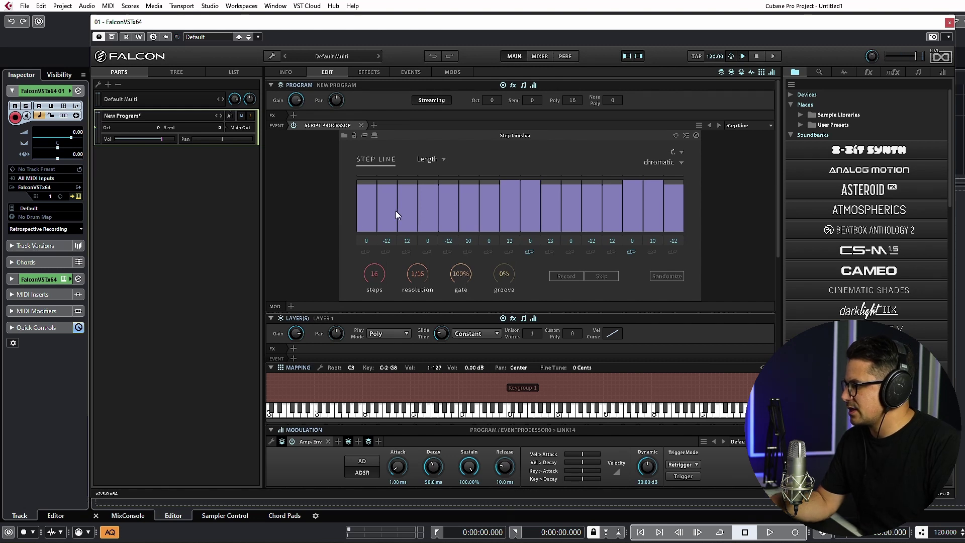
- Shorten steps 2, 4, 7, 12 and 16 in the Length lane, making step 2 the shortest at about half length
{"action": "left_click", "coordinate": [382, 209]}
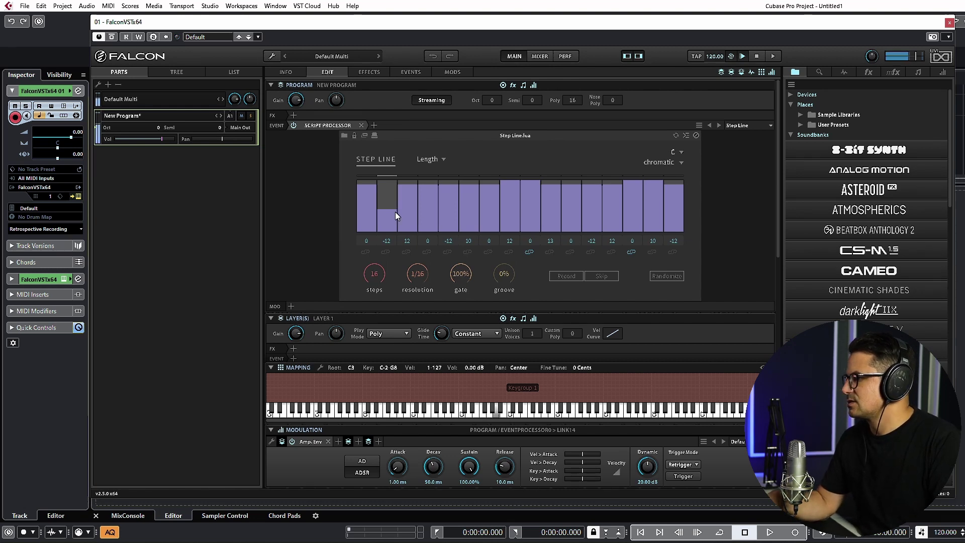
{"action": "left_click", "coordinate": [426, 202]}
{"action": "left_click_drag", "start_coordinate": [426, 202], "coordinate": [426, 199]}
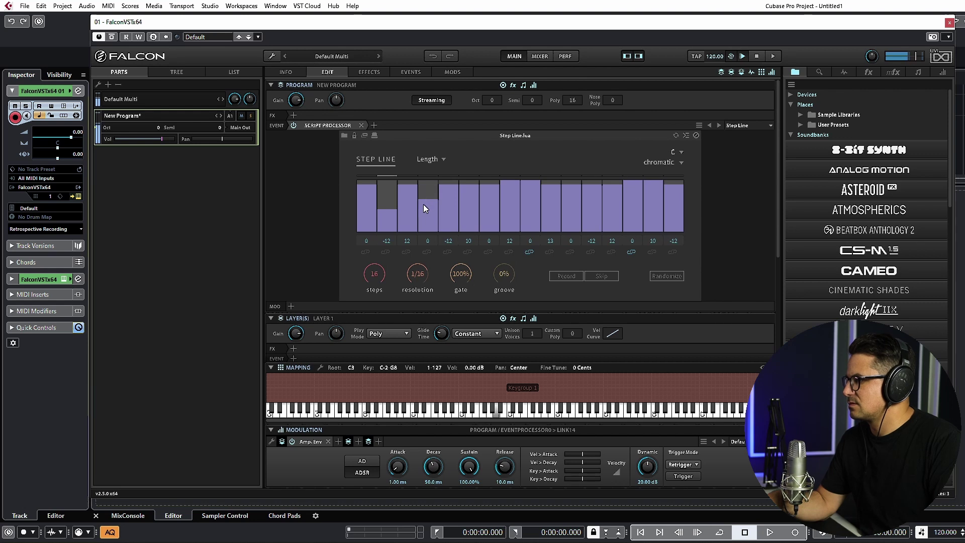
{"action": "left_click", "coordinate": [490, 213]}
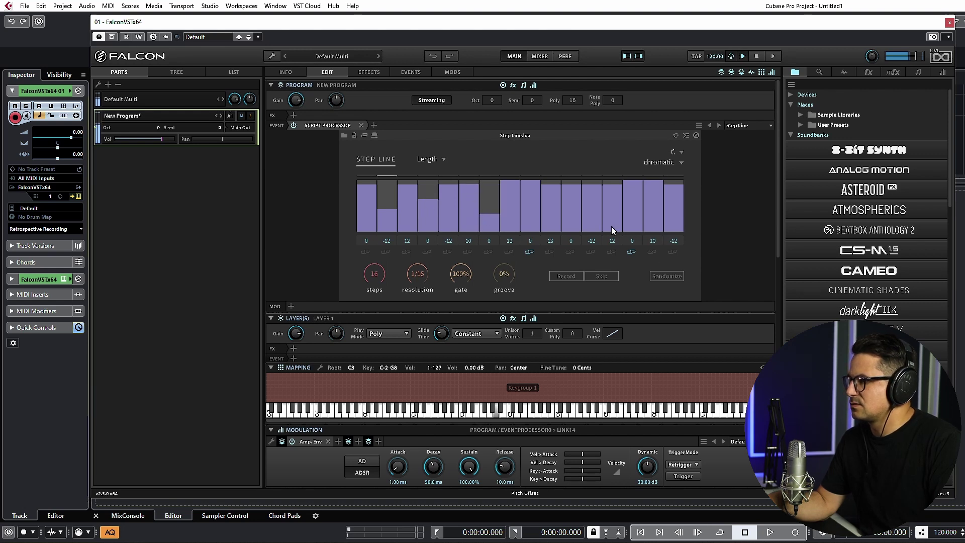
{"action": "left_click", "coordinate": [589, 193]}
{"action": "left_click", "coordinate": [491, 196]}
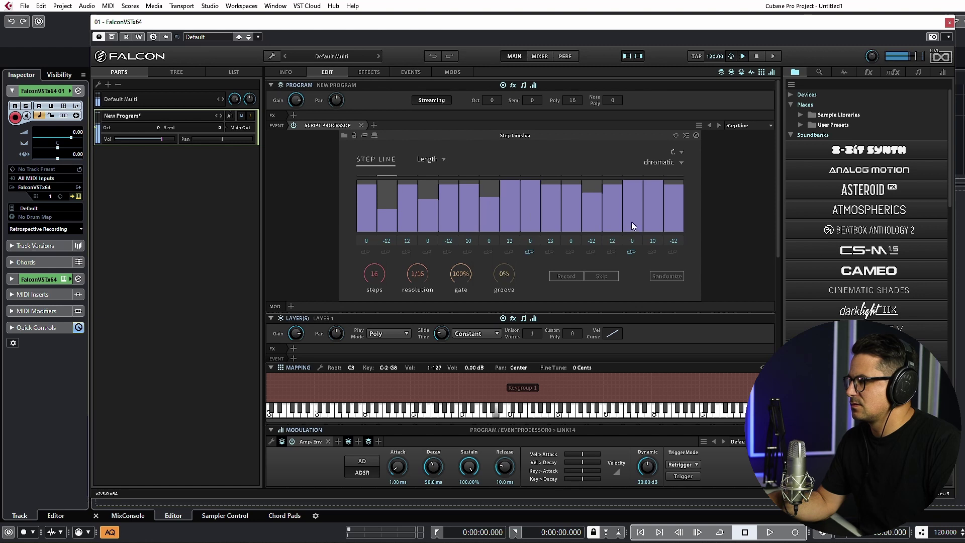
{"action": "left_click", "coordinate": [680, 197]}
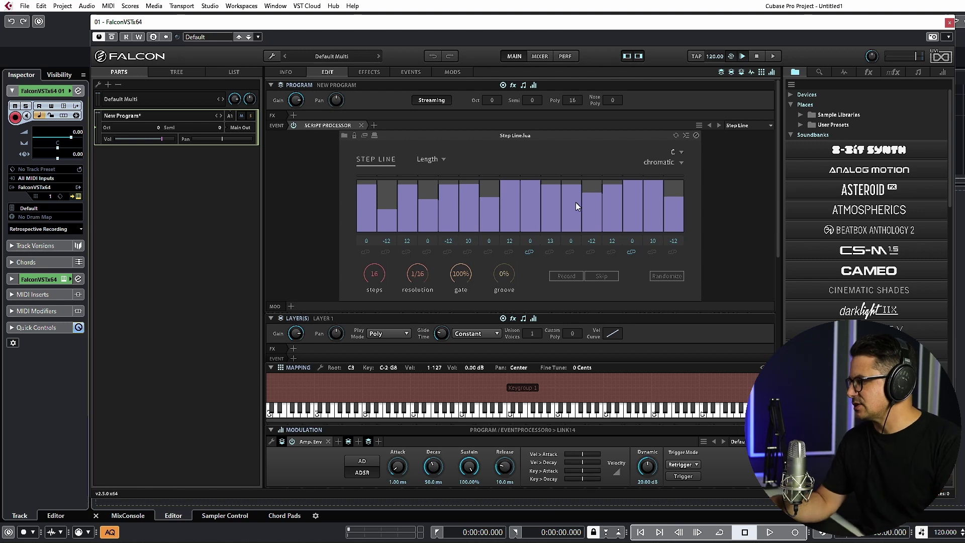
- Set the layer's play mode to Mono Portamento, adjust its glide time, and reduce the sequencer gate to 94%
{"action": "left_click", "coordinate": [382, 337]}
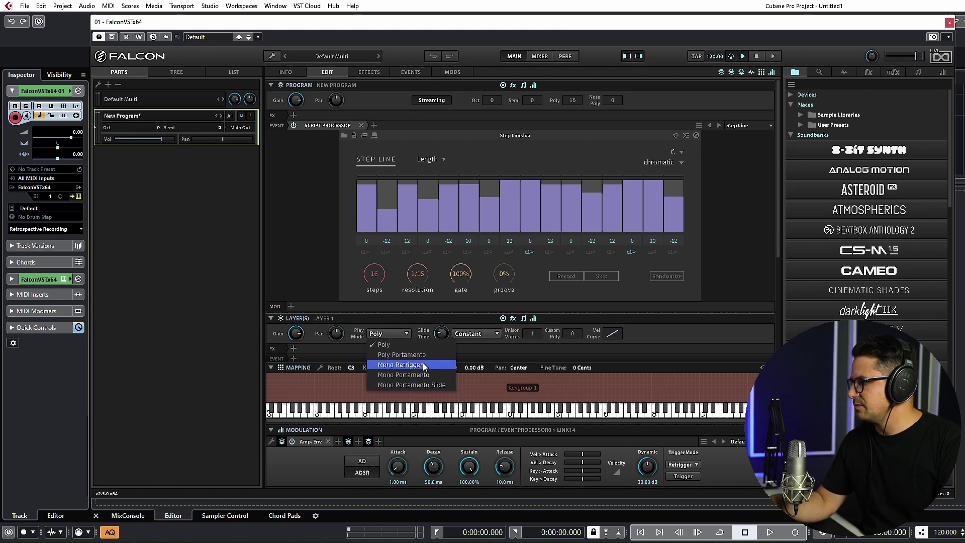
{"action": "left_click", "coordinate": [400, 374]}
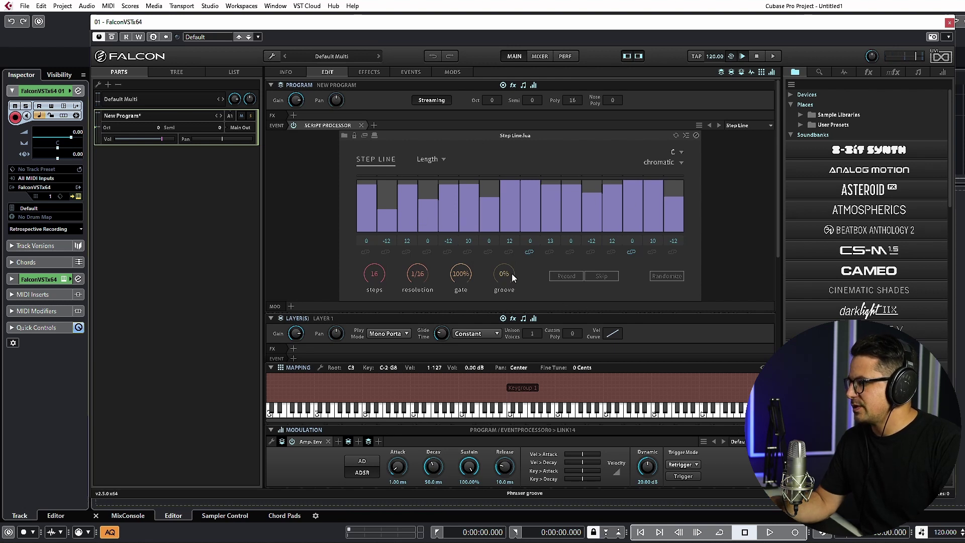
{"action": "scroll", "coordinate": [460, 279], "scroll_direction": "down", "scroll_amount": 1}
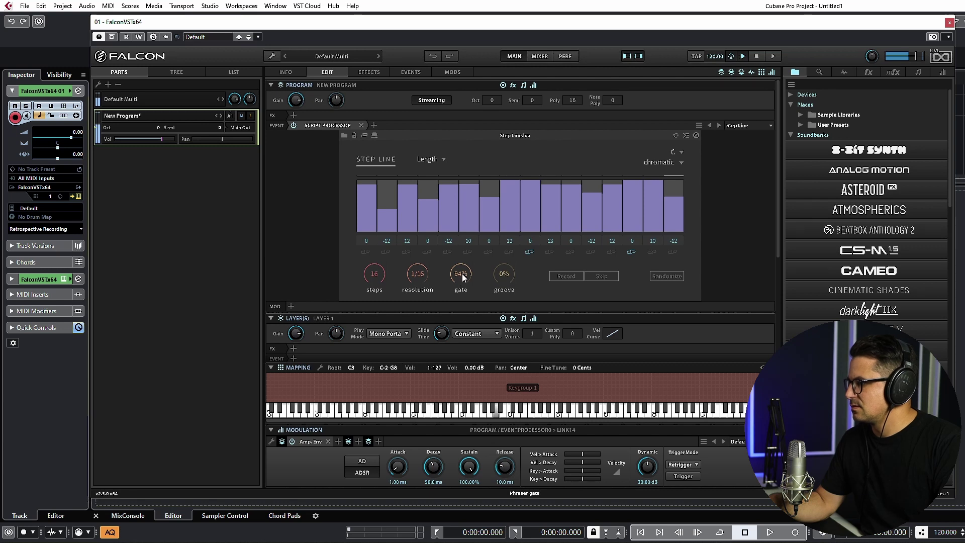
{"action": "left_click", "coordinate": [442, 330]}
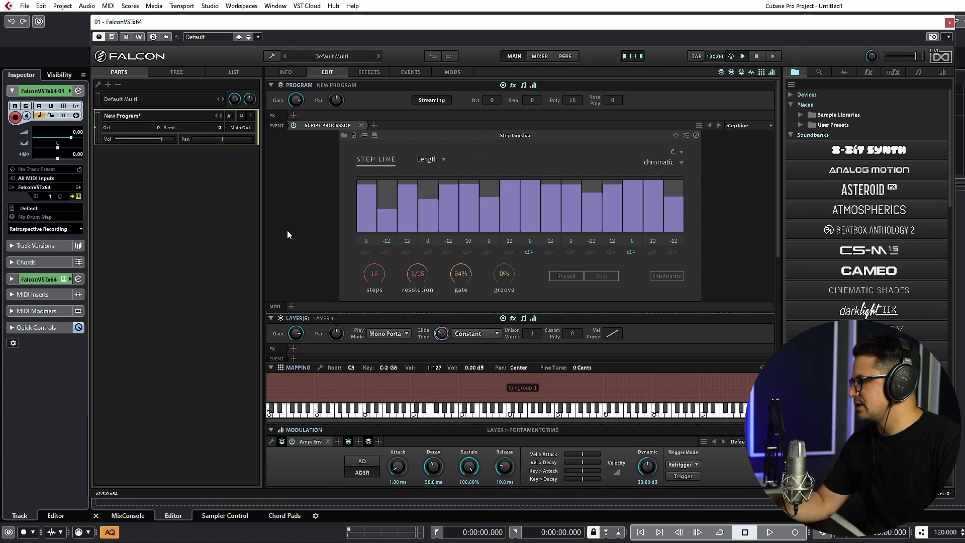
- Give the Analog oscillator a sawtooth waveform and two stereo unison voices with a raised stereo spread
{"action": "scroll", "coordinate": [325, 232], "scroll_direction": "down", "scroll_amount": 3}
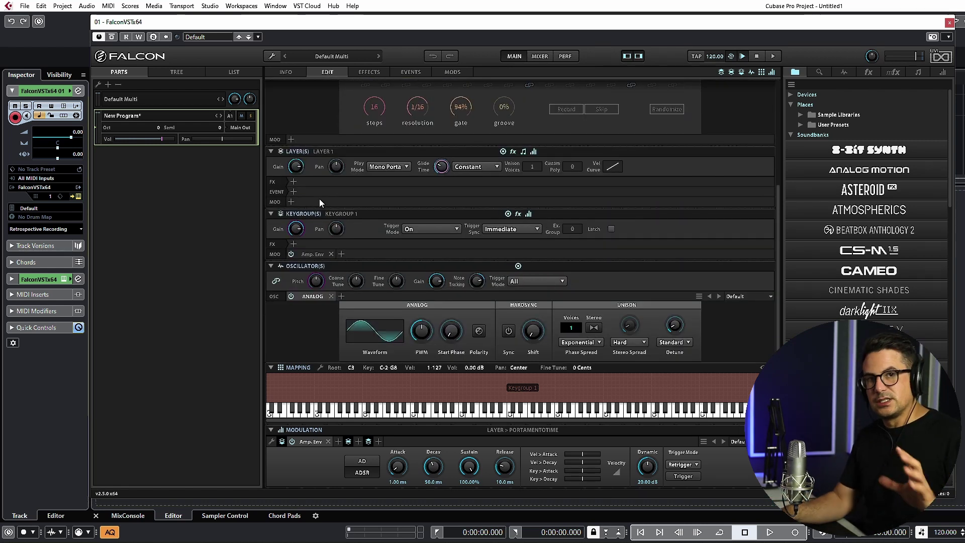
{"action": "left_click", "coordinate": [354, 335]}
{"action": "left_click", "coordinate": [374, 381]}
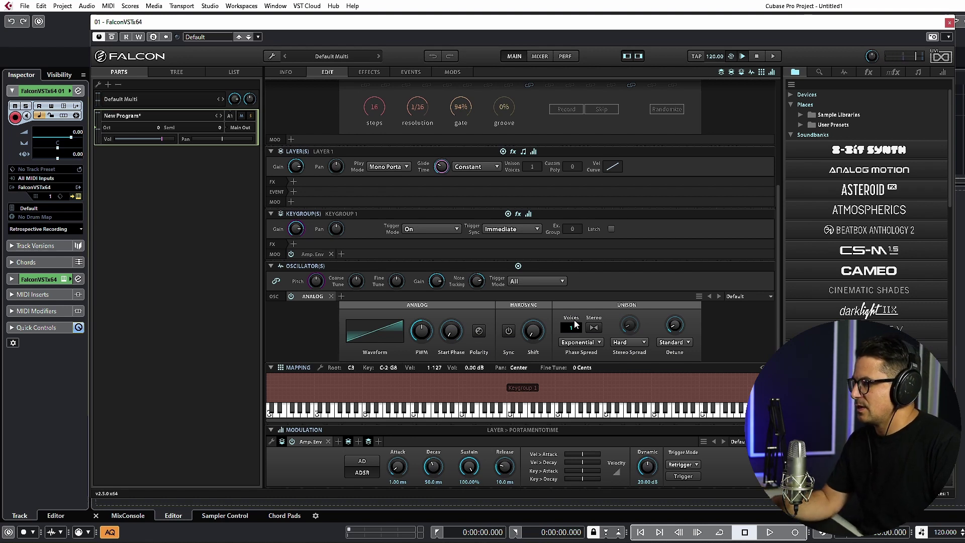
{"action": "left_click", "coordinate": [630, 328]}
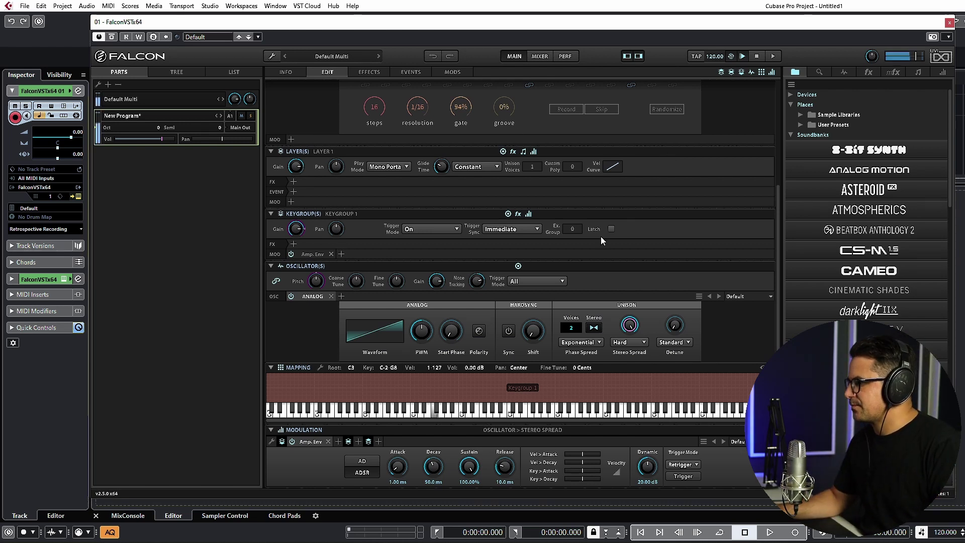
- Add a second Analog oscillator to the keygroup and set its waveform to square
{"action": "left_click", "coordinate": [340, 296]}
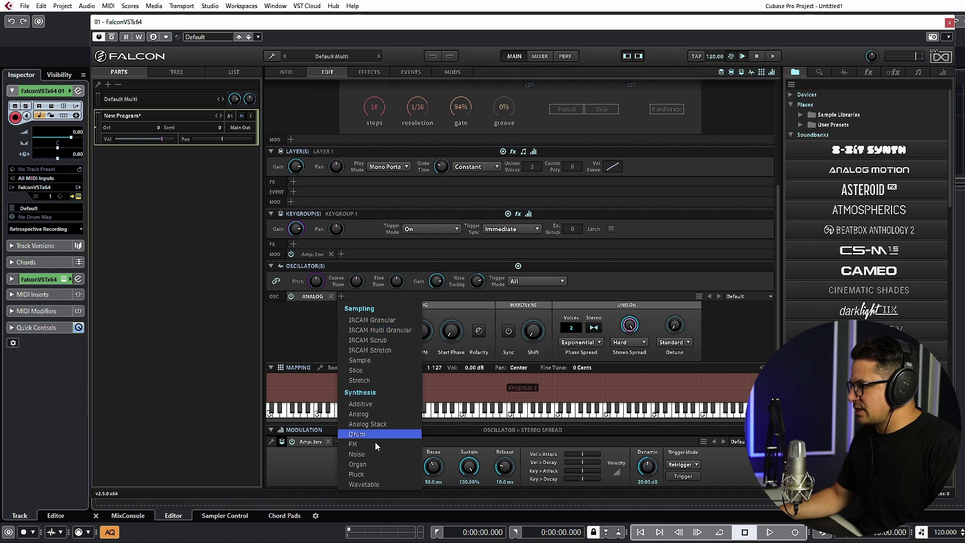
{"action": "left_click", "coordinate": [372, 409]}
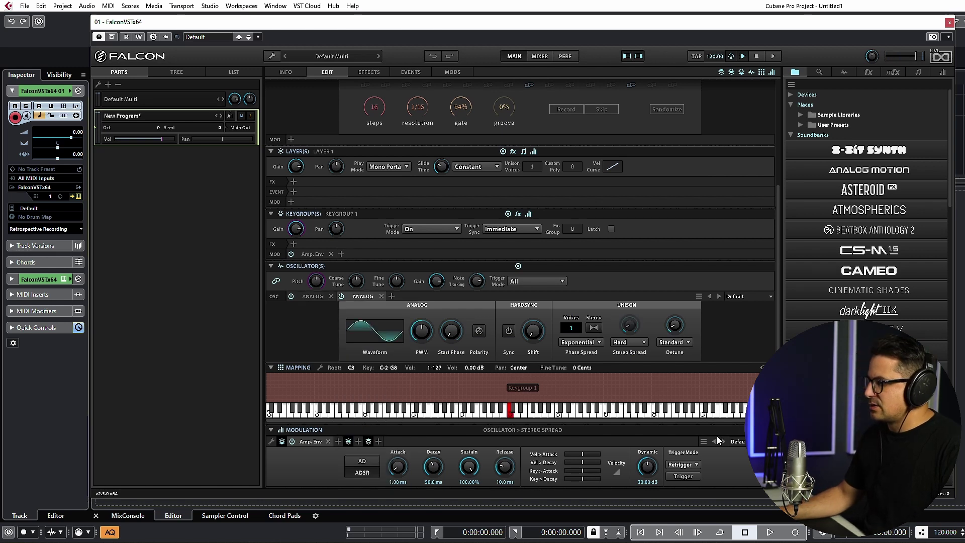
{"action": "left_click", "coordinate": [380, 329]}
{"action": "left_click", "coordinate": [383, 375]}
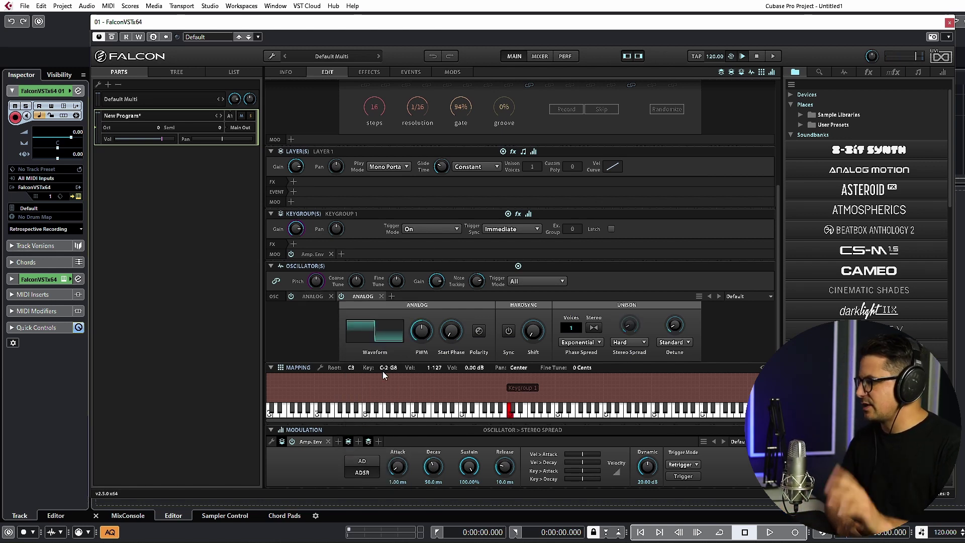
- Add a VCF-20 filter to the keygroup's effects
{"action": "left_click", "coordinate": [293, 244]}
{"action": "mouse_move", "coordinate": [318, 287]}
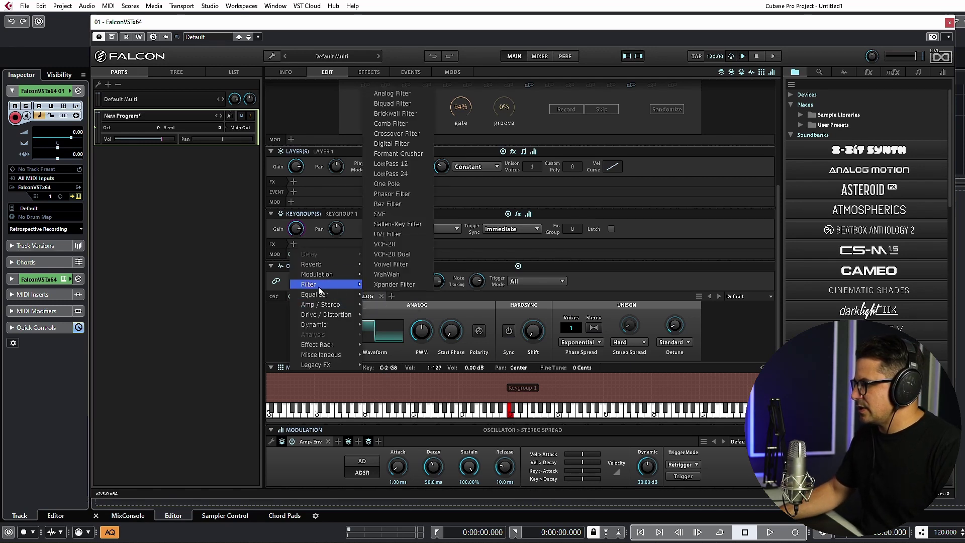
{"action": "left_click", "coordinate": [392, 244]}
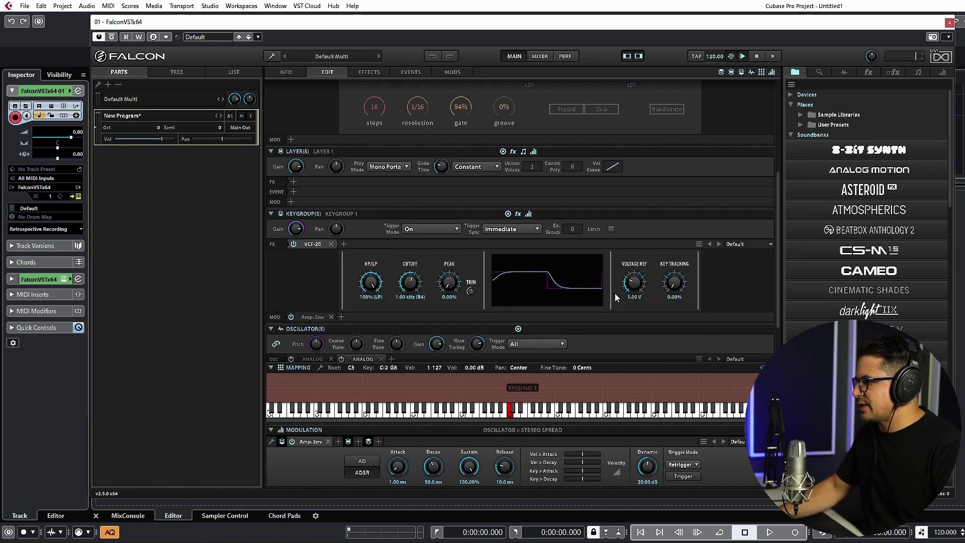
- Add a TS Overdrive to the keygroup's effects and place it before the VCF-20 filter
{"action": "left_click", "coordinate": [345, 244]}
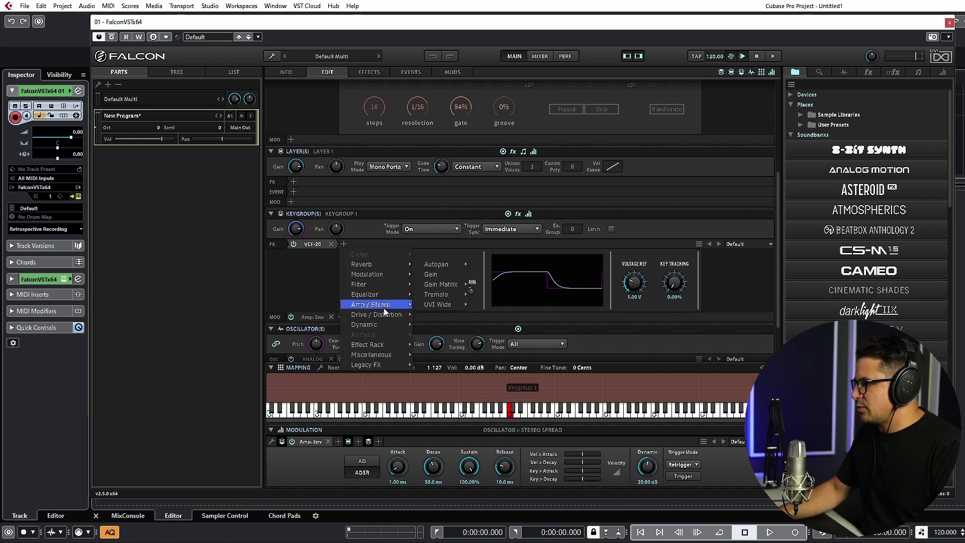
{"action": "mouse_move", "coordinate": [377, 315]}
{"action": "left_click", "coordinate": [442, 308]}
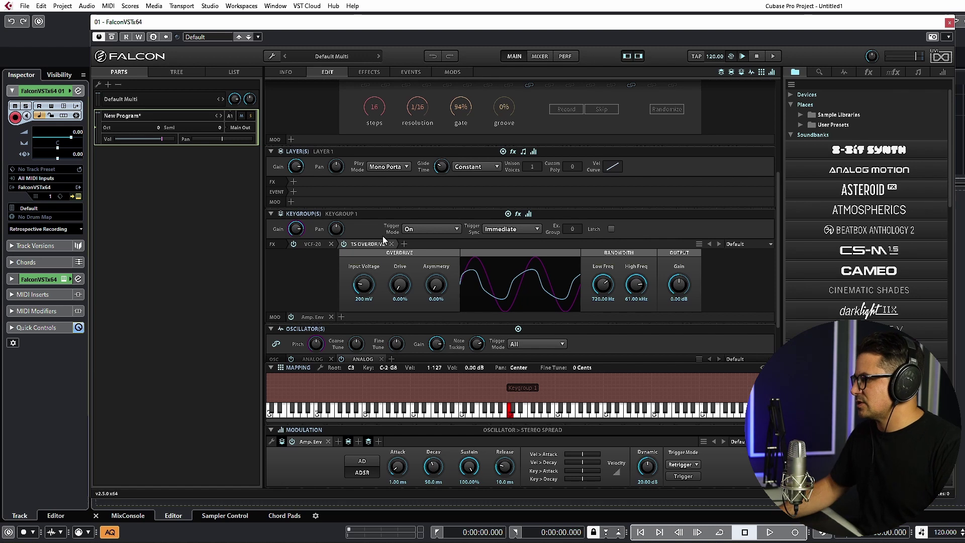
{"action": "left_click_drag", "start_coordinate": [376, 245], "coordinate": [302, 245]}
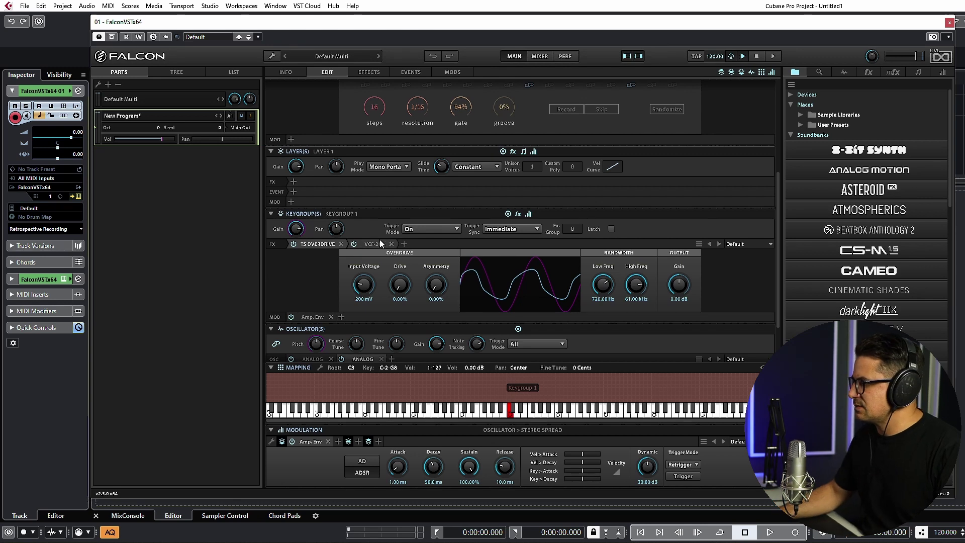
- Add a Compressor Expander with the Default preset after the VCF-20 in the keygroup's effects
{"action": "left_click", "coordinate": [403, 244]}
{"action": "mouse_move", "coordinate": [442, 324]}
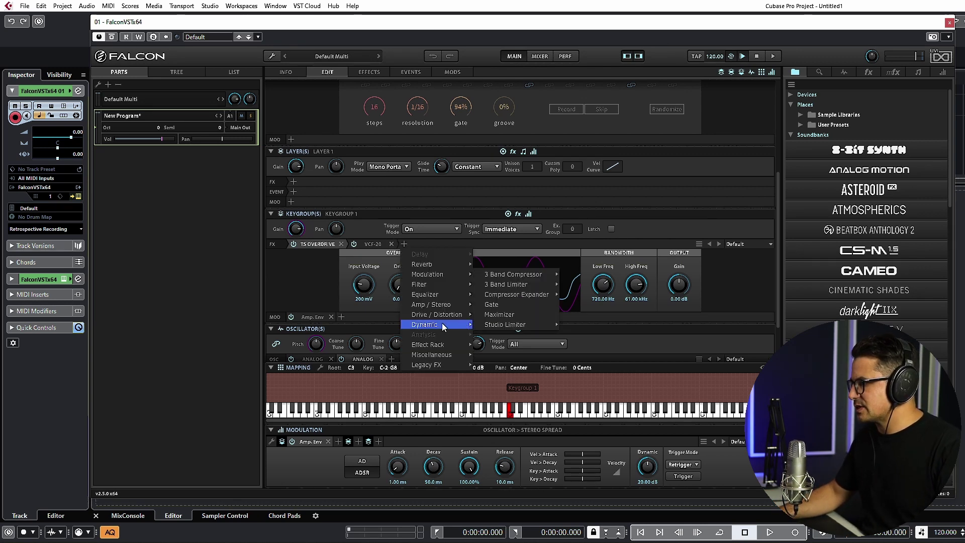
{"action": "mouse_move", "coordinate": [498, 296]}
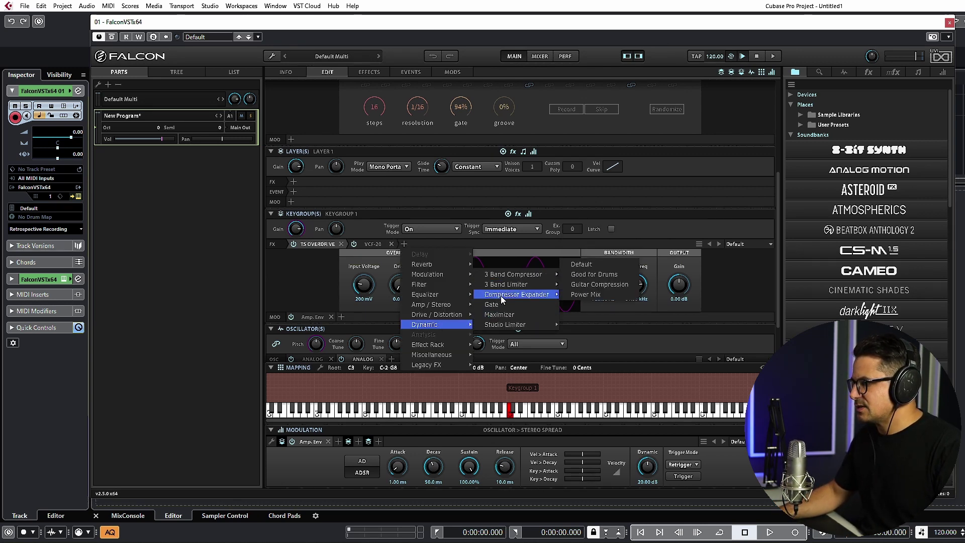
{"action": "left_click", "coordinate": [582, 264]}
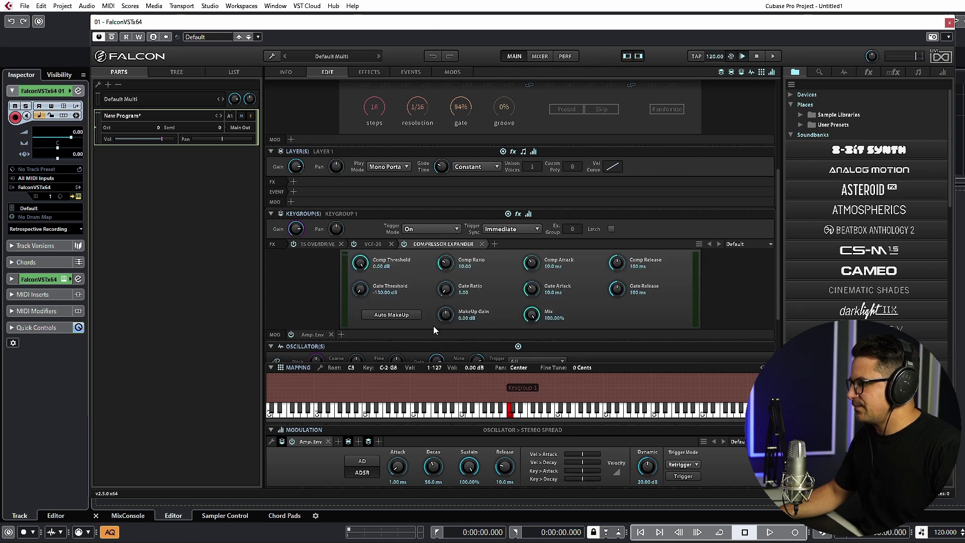
- Set the compressor's ratio to 4.66, its threshold to -28.08 dB and its makeup gain to -10.08 dB
{"action": "left_click_drag", "start_coordinate": [442, 267], "coordinate": [452, 280]}
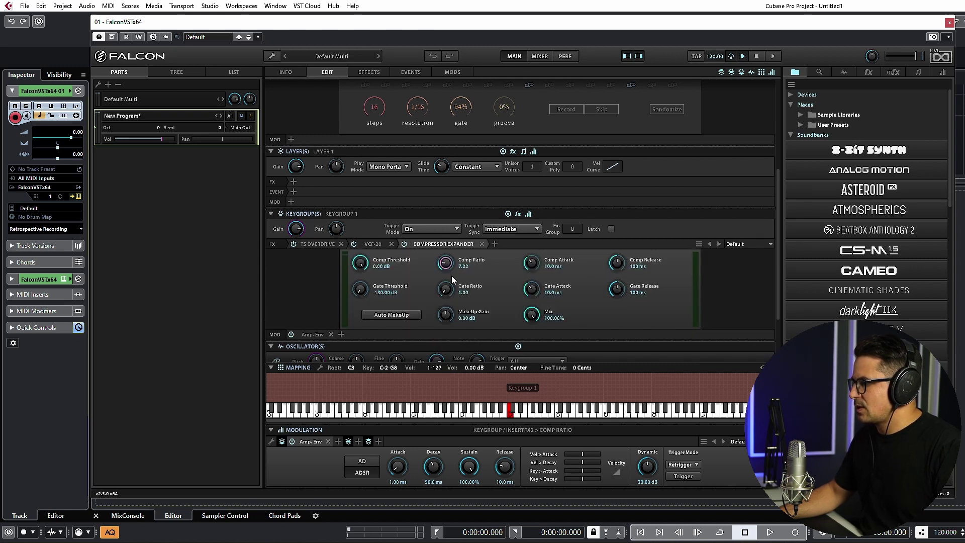
{"action": "left_click_drag", "start_coordinate": [360, 262], "coordinate": [370, 284]}
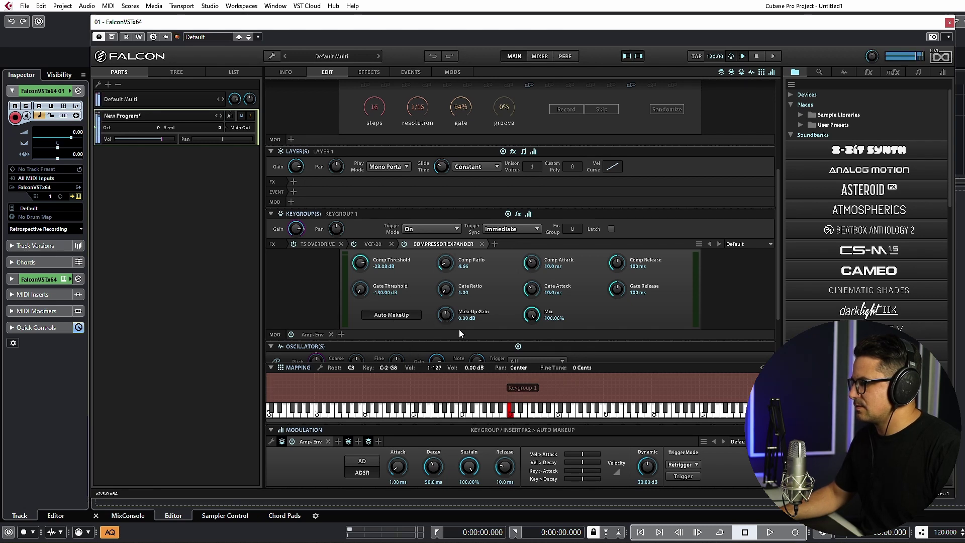
{"action": "mouse_move", "coordinate": [445, 316]}
{"action": "left_mouse_down"}
{"action": "mouse_move", "coordinate": [451, 333]}
{"action": "mouse_move", "coordinate": [454, 321]}
{"action": "left_mouse_up"}
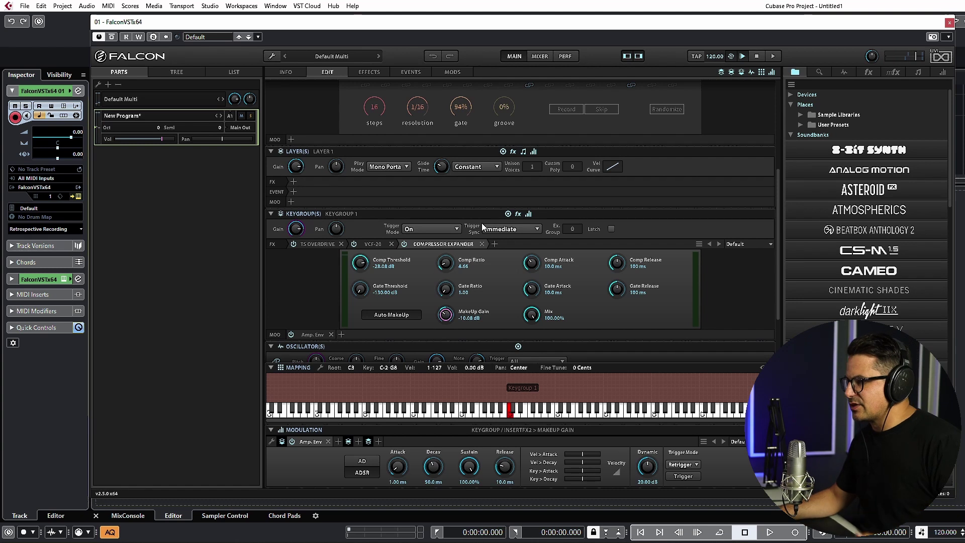
- Add a Studio Limiter with the Hard Limiting preset after the compressor in the keygroup's effects
{"action": "left_click", "coordinate": [495, 246]}
{"action": "mouse_move", "coordinate": [533, 324]}
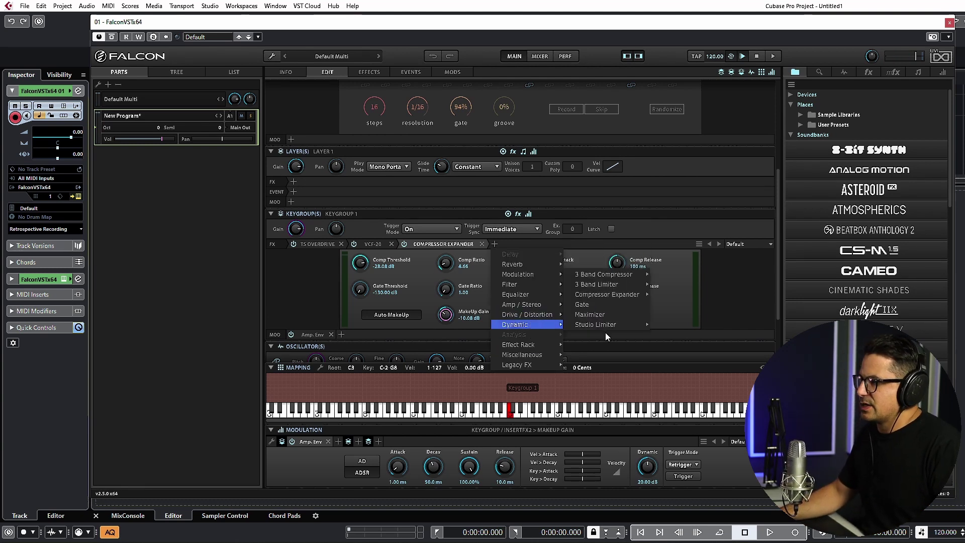
{"action": "mouse_move", "coordinate": [607, 328]}
{"action": "left_click", "coordinate": [680, 325]}
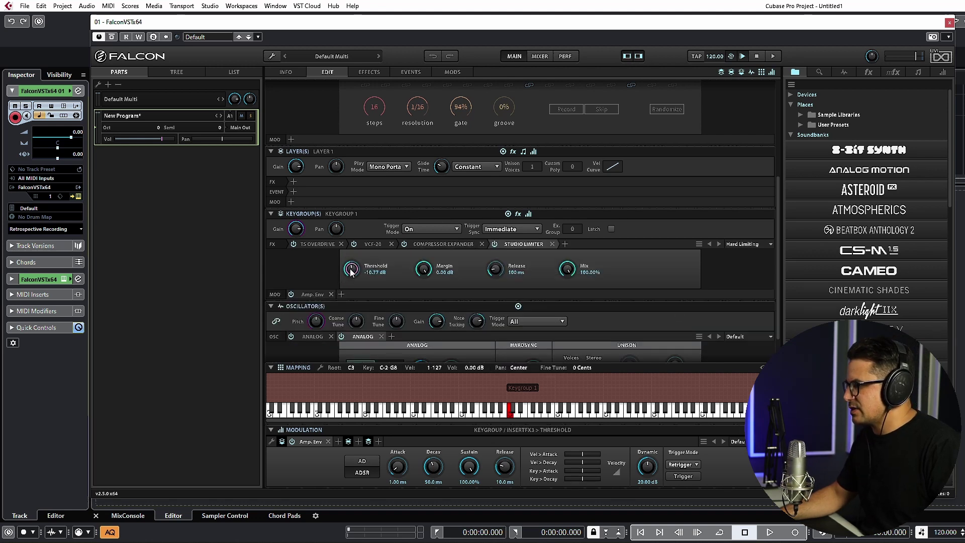
- Set the Studio Limiter's threshold to -1.97 dB
{"action": "left_click_drag", "start_coordinate": [353, 270], "coordinate": [355, 265]}
{"action": "mouse_move", "coordinate": [354, 231]}
{"action": "left_mouse_down"}
{"action": "mouse_move", "coordinate": [360, 201]}
{"action": "mouse_move", "coordinate": [359, 220]}
{"action": "left_mouse_up"}
{"action": "left_click_drag", "start_coordinate": [353, 268], "coordinate": [352, 266]}
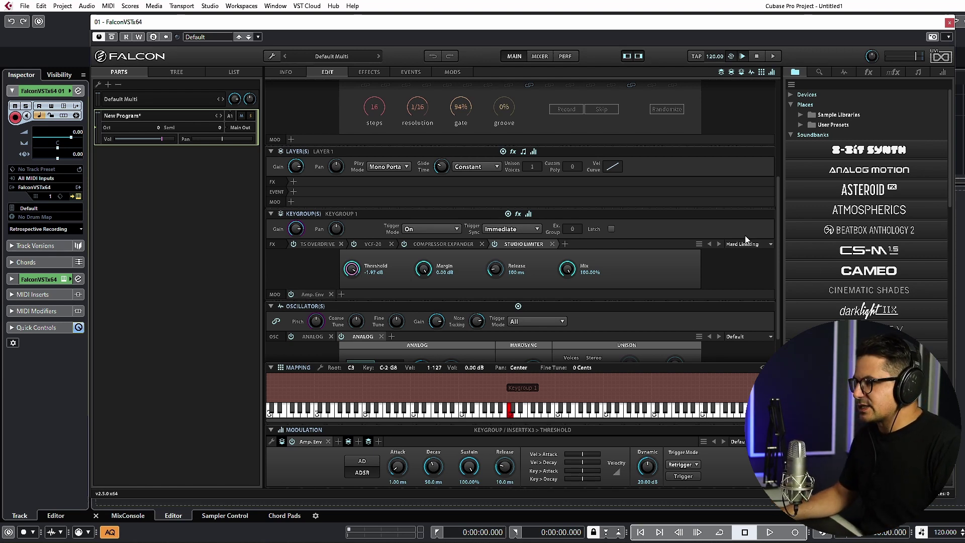
- Add an Analog ADSR envelope to the keygroup's modulation and assign it to the VCF-20 filter's cutoff
{"action": "scroll", "coordinate": [746, 240], "scroll_direction": "down", "scroll_amount": 2}
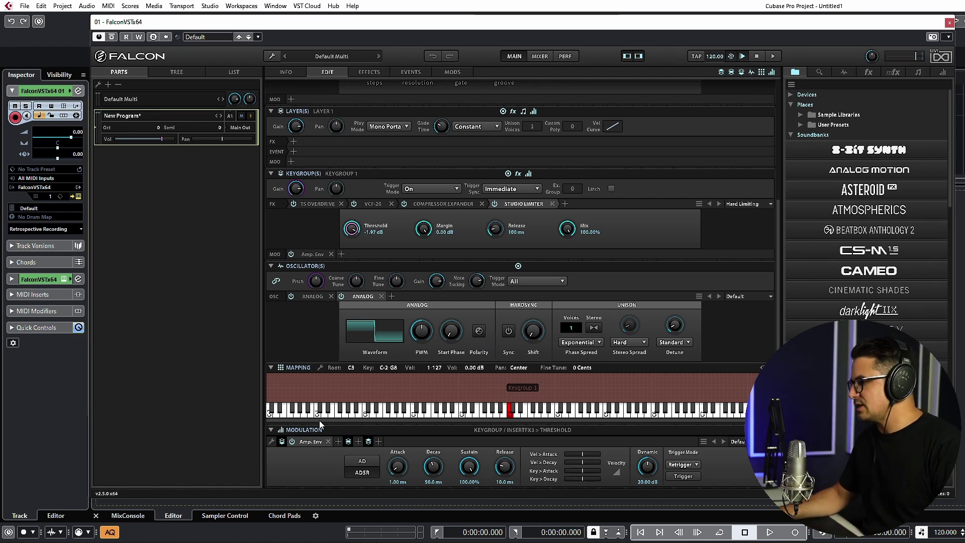
{"action": "left_click", "coordinate": [339, 440]}
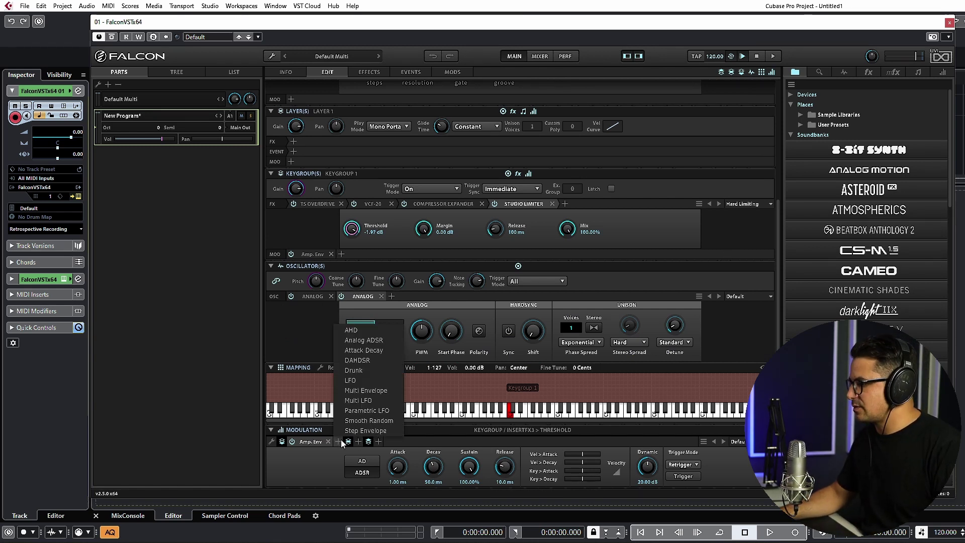
{"action": "left_click", "coordinate": [363, 340]}
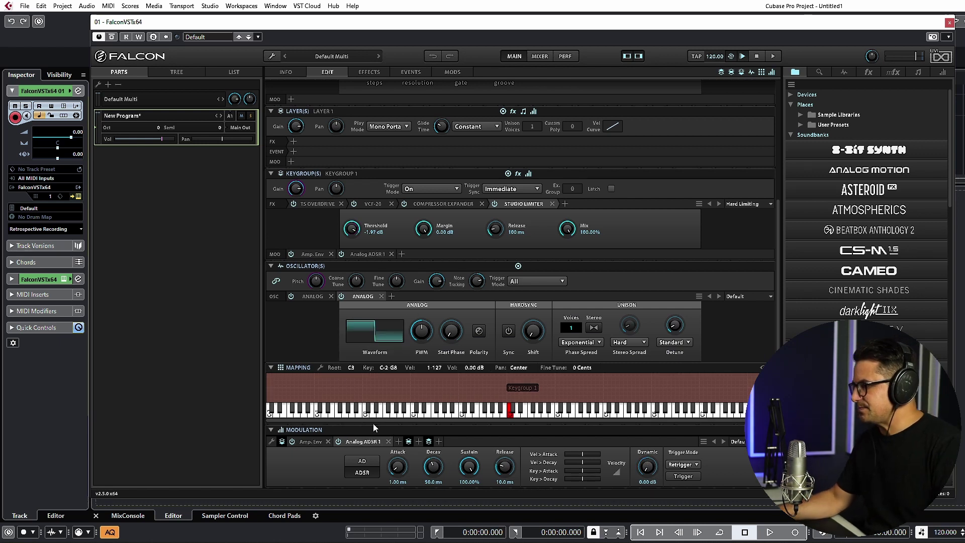
{"action": "left_click_drag", "start_coordinate": [360, 442], "coordinate": [369, 204]}
{"action": "left_click", "coordinate": [370, 203]}
{"action": "left_click_drag", "start_coordinate": [369, 442], "coordinate": [409, 272]}
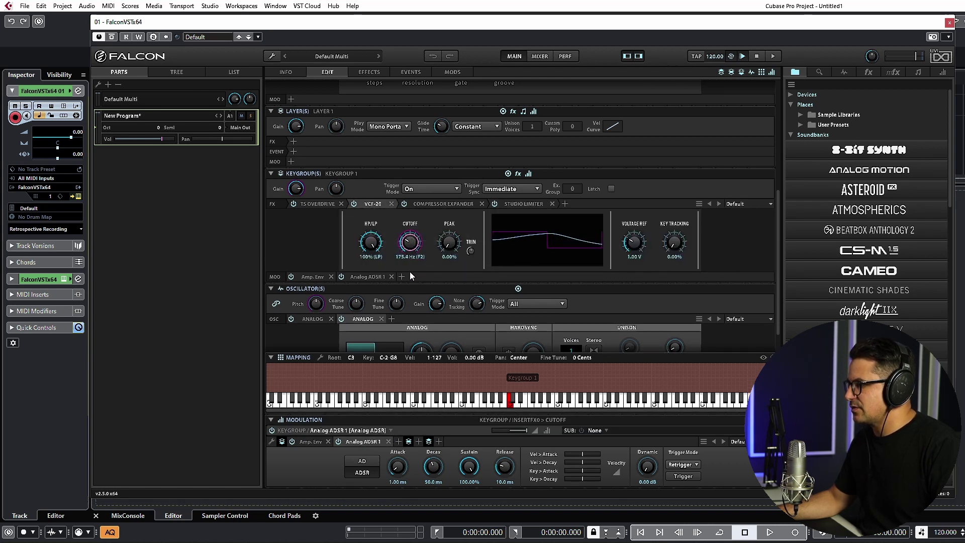
- Lower the VCF-20 cutoff to 152.8 Hz and set Analog ADSR 1's decay to 196 ms, sustain to 38% and dynamic to 14.72 dB
{"action": "left_click_drag", "start_coordinate": [520, 433], "coordinate": [518, 433]}
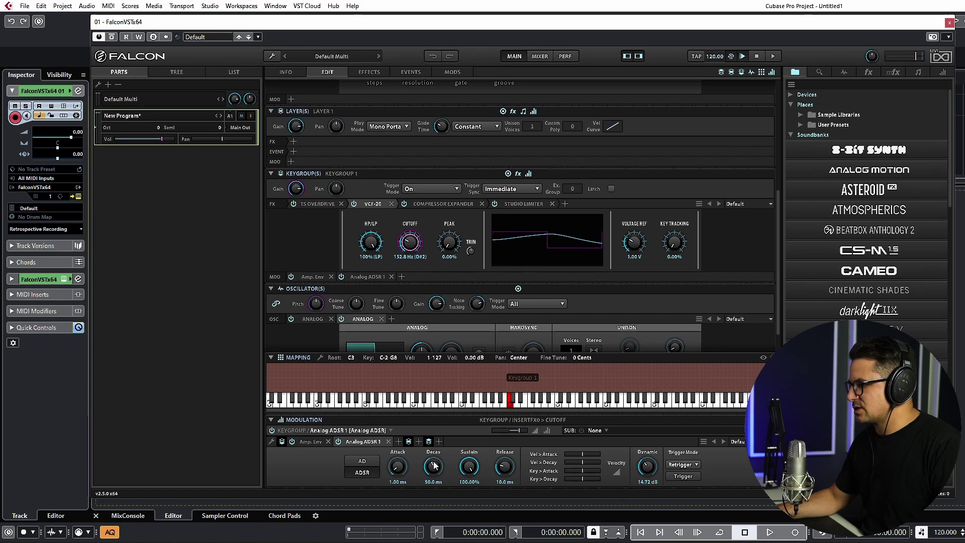
{"action": "left_click_drag", "start_coordinate": [469, 467], "coordinate": [436, 470]}
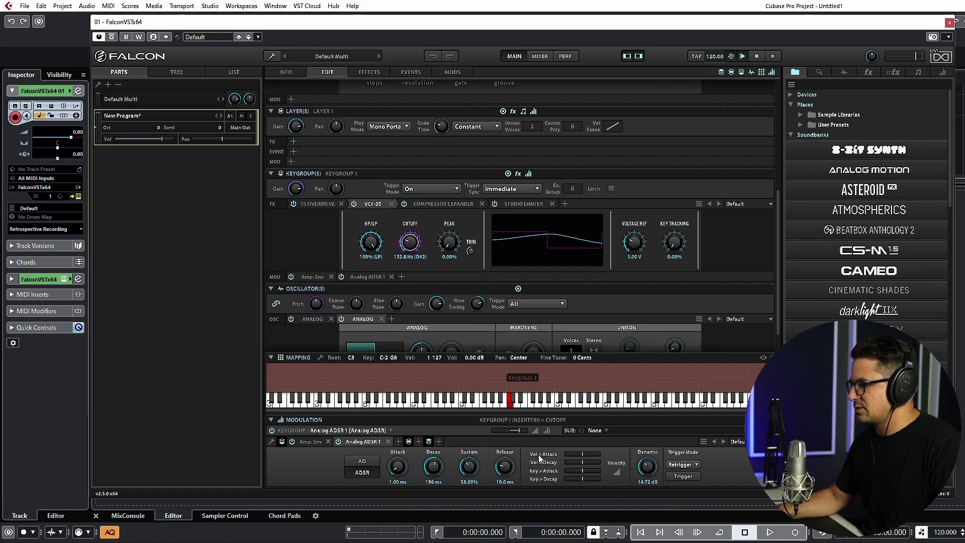
- Set the Amp. Env's dynamic to 0 dB so velocity no longer affects the volume
{"action": "left_click", "coordinate": [310, 442]}
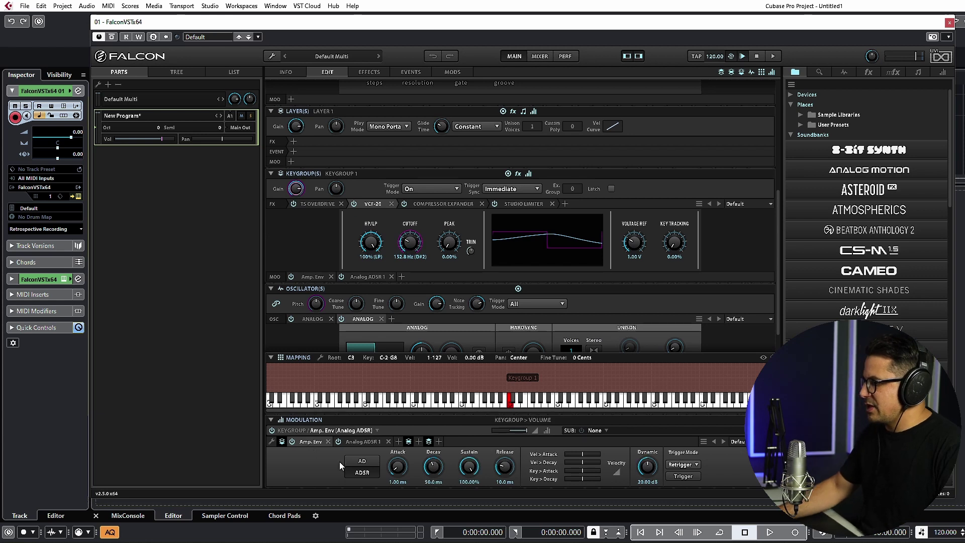
{"action": "left_click_drag", "start_coordinate": [651, 470], "coordinate": [657, 538]}
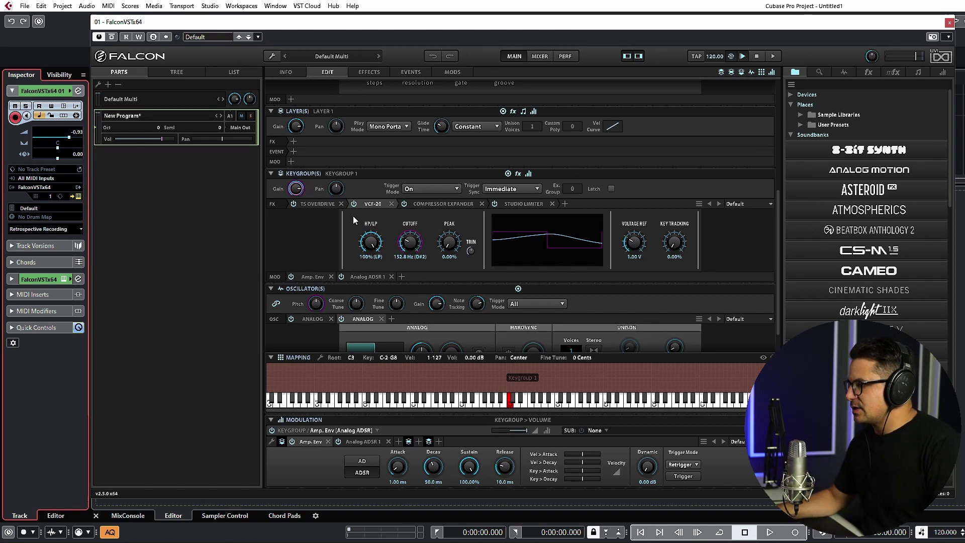
- Set the VCF-20 cutoff to 20 Hz and shorten Analog ADSR 1 to a 163 ms decay with 26.40% sustain
{"action": "scroll", "coordinate": [315, 219], "scroll_direction": "down", "scroll_amount": 1}
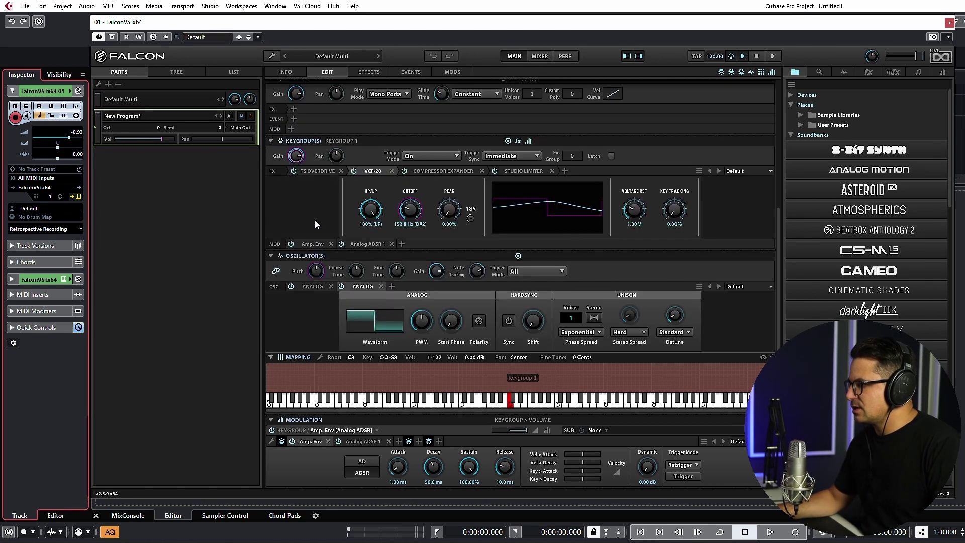
{"action": "left_click", "coordinate": [410, 210]}
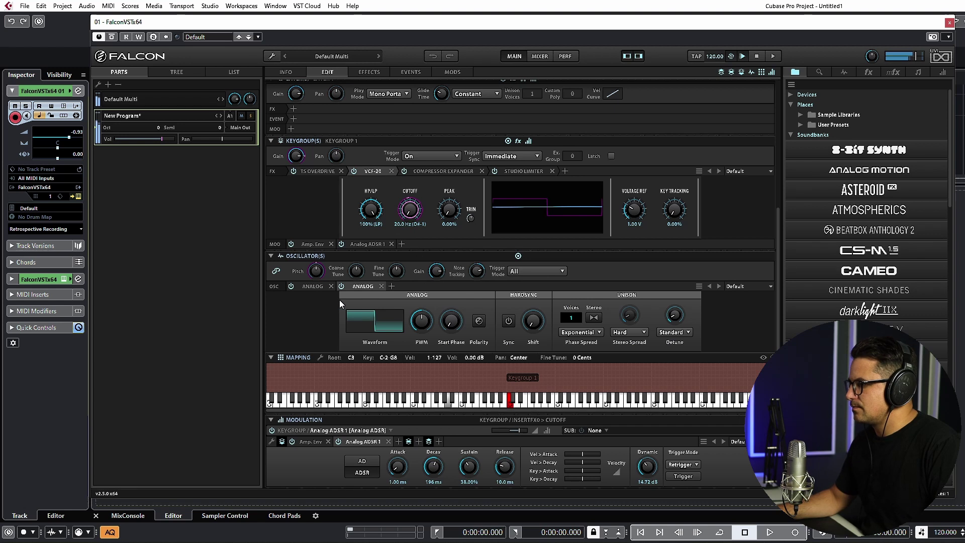
{"action": "left_click_drag", "start_coordinate": [476, 469], "coordinate": [437, 470]}
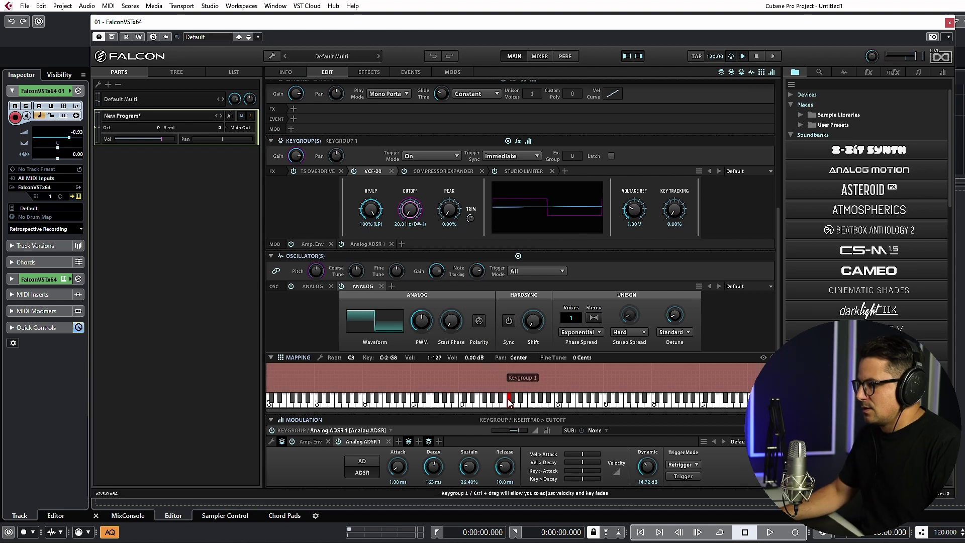
- Show Step Line's Velocity lane and lower the step velocities to varied levels, leaving steps 1, 7 and 13 at maximum
{"action": "scroll", "coordinate": [737, 203], "scroll_direction": "up", "scroll_amount": 5}
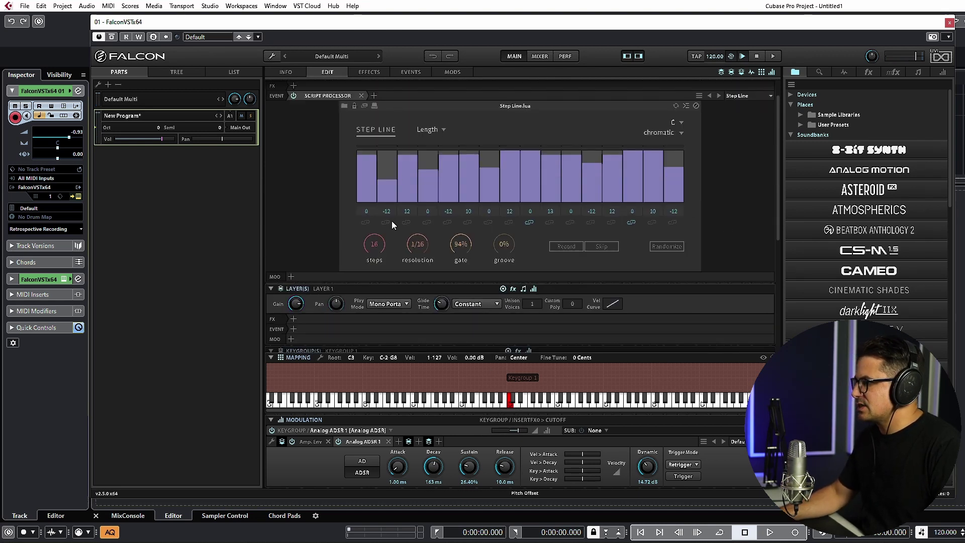
{"action": "left_click", "coordinate": [428, 129]}
{"action": "left_click", "coordinate": [425, 144]}
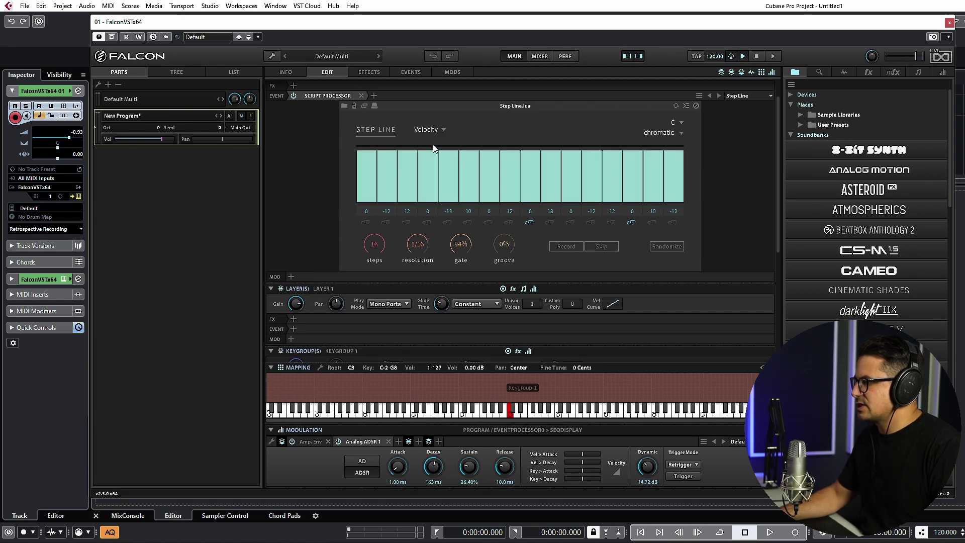
{"action": "left_click", "coordinate": [395, 185]}
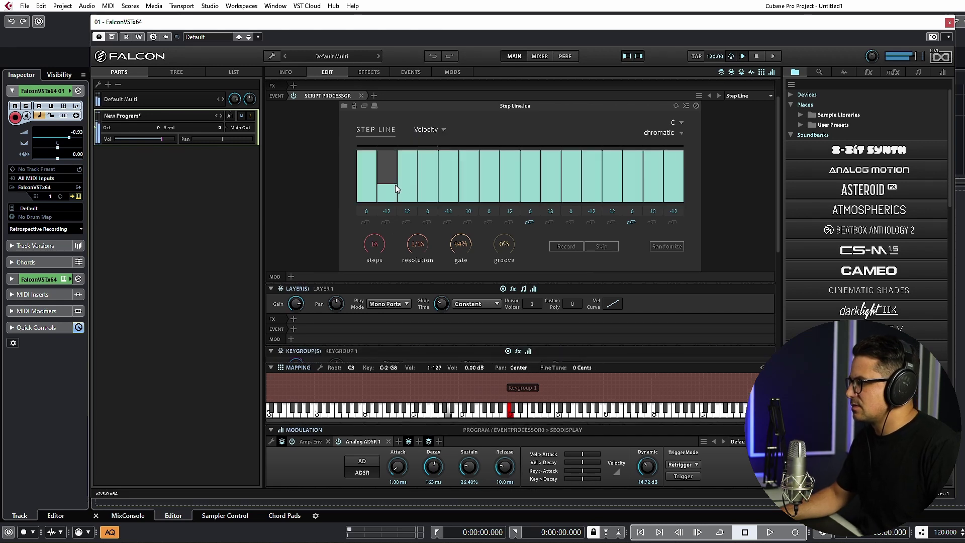
{"action": "left_click", "coordinate": [451, 190]}
{"action": "left_click", "coordinate": [466, 171]}
{"action": "left_click", "coordinate": [513, 177]}
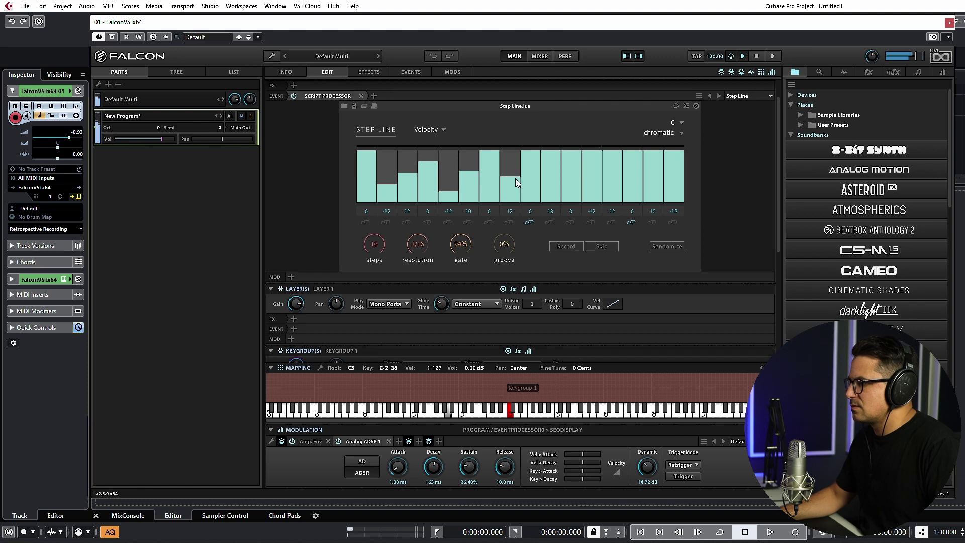
{"action": "left_click", "coordinate": [536, 176]}
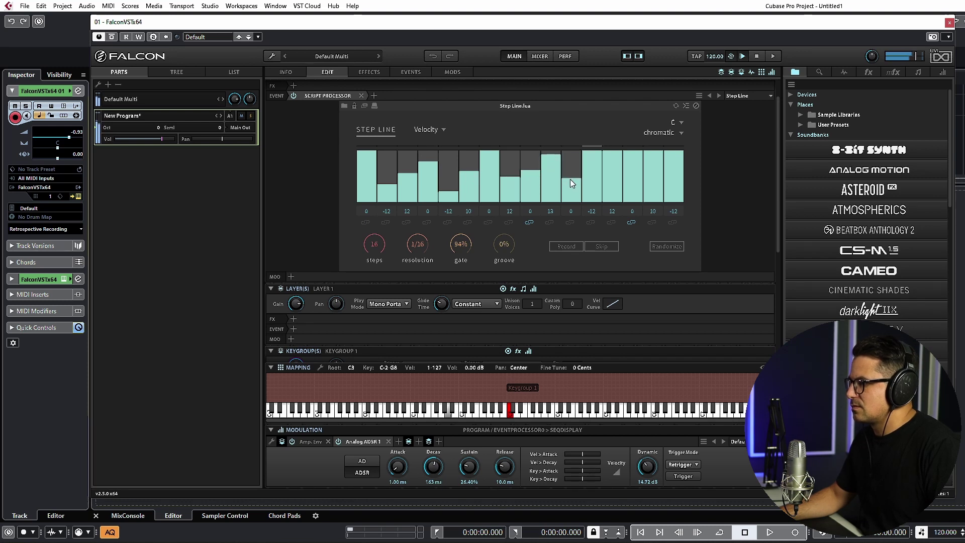
{"action": "left_click", "coordinate": [592, 155]}
{"action": "left_click", "coordinate": [637, 183]}
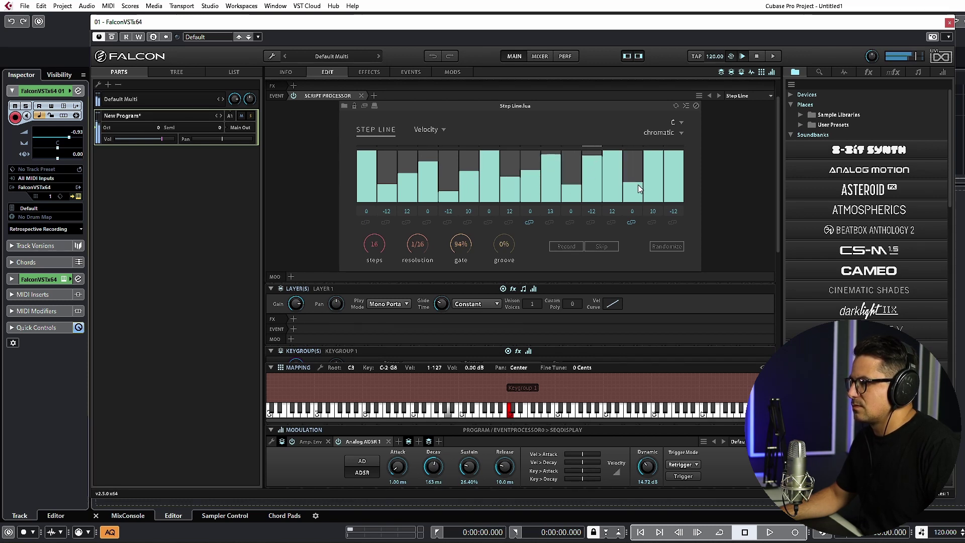
{"action": "left_click", "coordinate": [653, 163]}
{"action": "left_click_drag", "start_coordinate": [677, 182], "coordinate": [675, 174]}
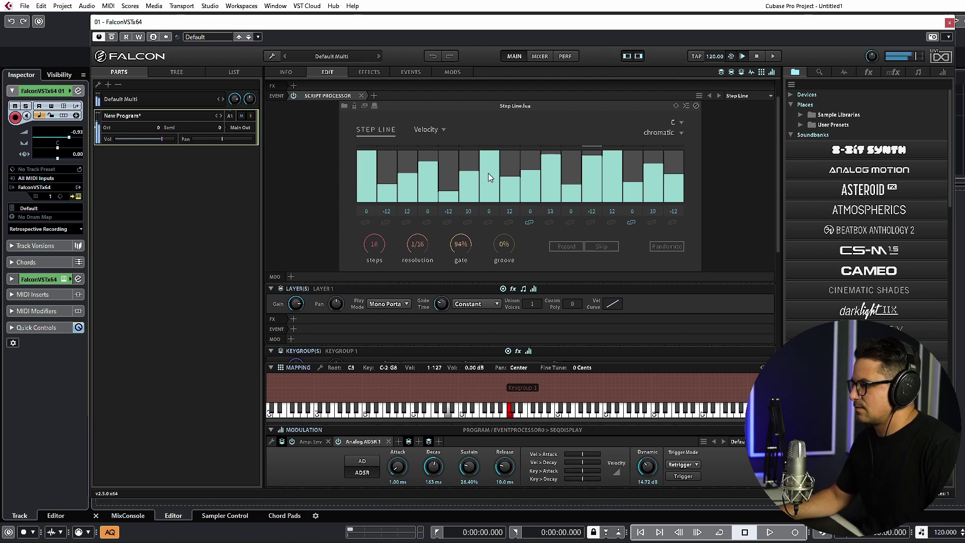
- Set Analog ADSR 1's dynamic to 13.76 dB, its decay to 121 ms and its sustain to 22.40%
{"action": "scroll", "coordinate": [721, 192], "scroll_direction": "down", "scroll_amount": 6}
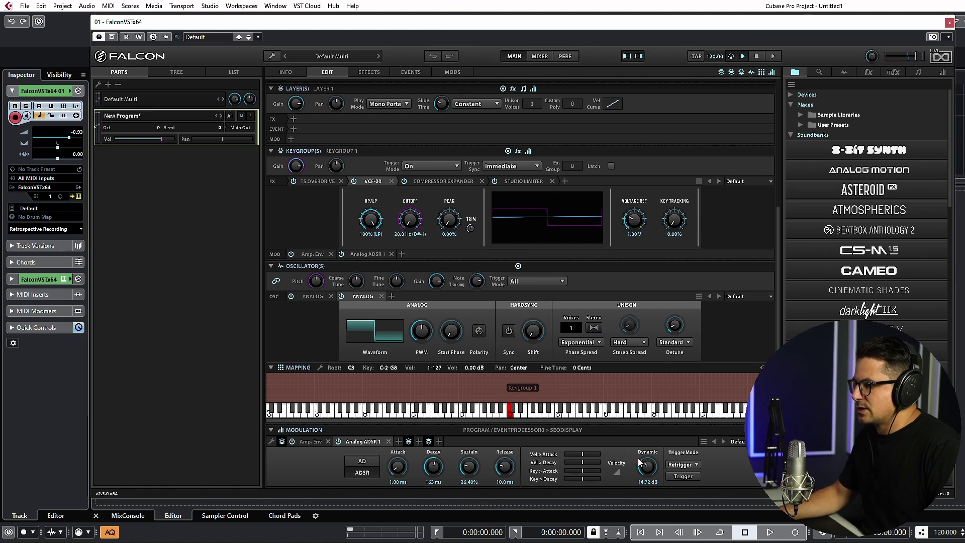
{"action": "left_click_drag", "start_coordinate": [647, 466], "coordinate": [661, 431]}
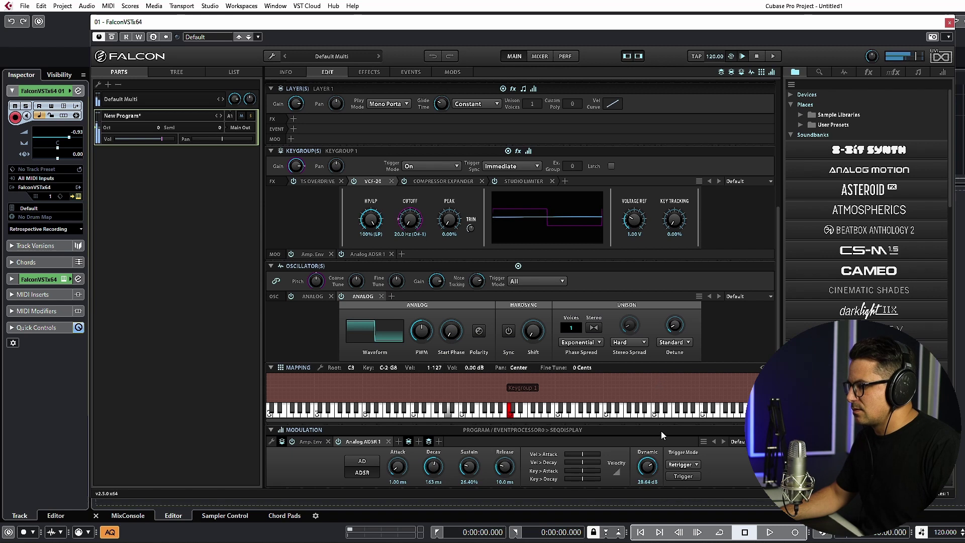
{"action": "left_click_drag", "start_coordinate": [662, 466], "coordinate": [662, 472]}
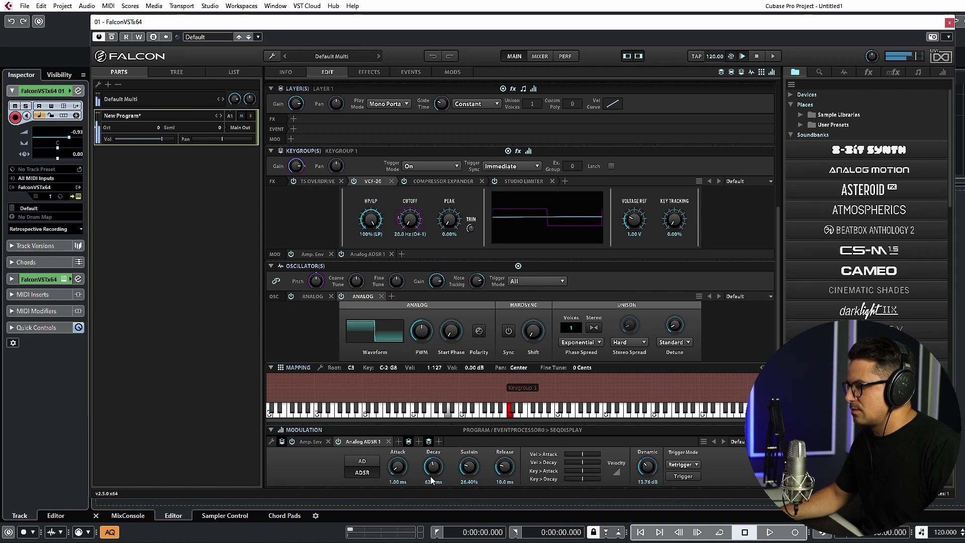
{"action": "left_click_drag", "start_coordinate": [468, 463], "coordinate": [438, 470]}
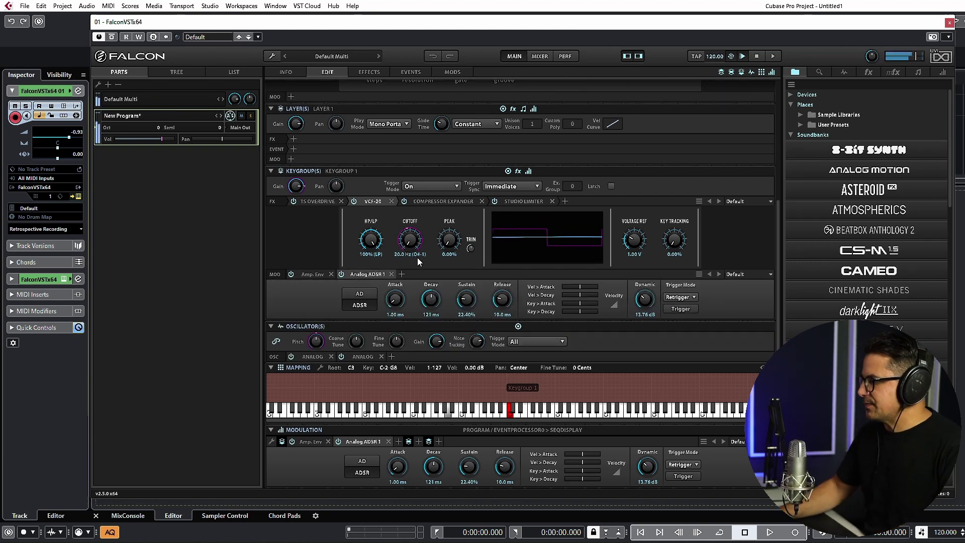
- Set the VCF-20's cutoff to 163.3 Hz and its peak to 62%, and Analog ADSR 1's dynamic to 8.96 dB
{"action": "left_click", "coordinate": [412, 238]}
{"action": "left_click_drag", "start_coordinate": [413, 238], "coordinate": [453, 179]}
{"action": "left_click_drag", "start_coordinate": [453, 245], "coordinate": [413, 216]}
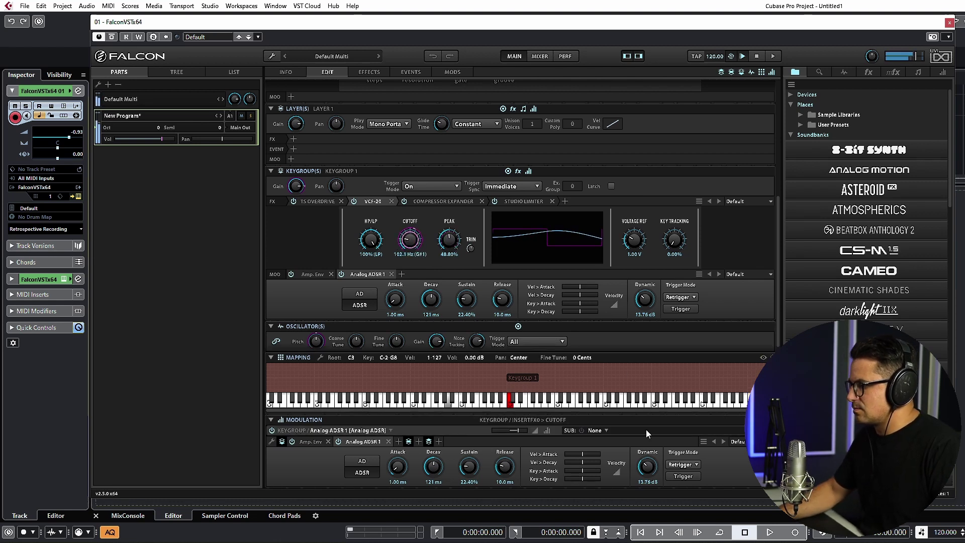
{"action": "scroll", "coordinate": [346, 212], "scroll_direction": "down", "scroll_amount": 1}
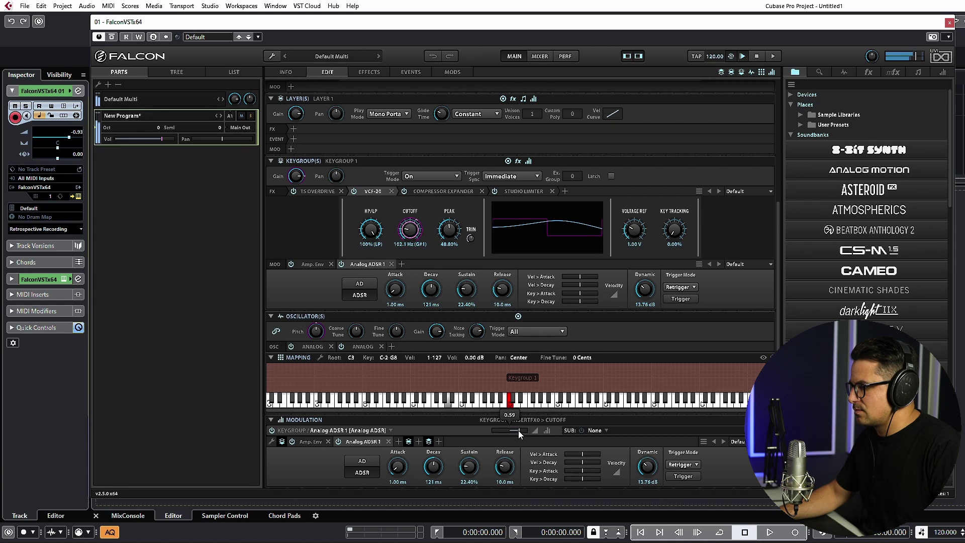
{"action": "scroll", "coordinate": [646, 488], "scroll_direction": "down", "scroll_amount": 2}
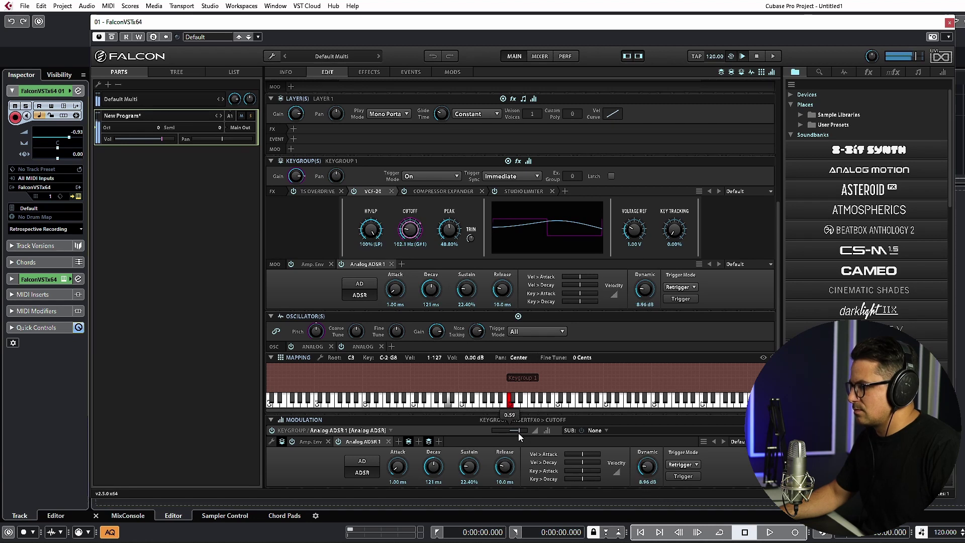
{"action": "scroll", "coordinate": [331, 228], "scroll_direction": "up", "scroll_amount": 2}
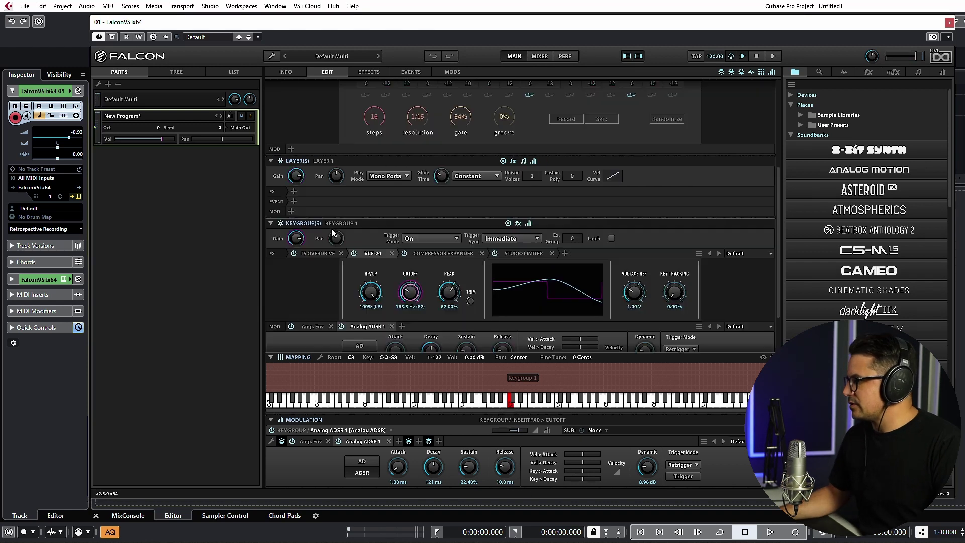
- Add a Dual Delay with the Ping Pong 8 preset to the program's effects and set its dry/wet mix to 12.20%
{"action": "scroll", "coordinate": [320, 254], "scroll_direction": "up", "scroll_amount": 5}
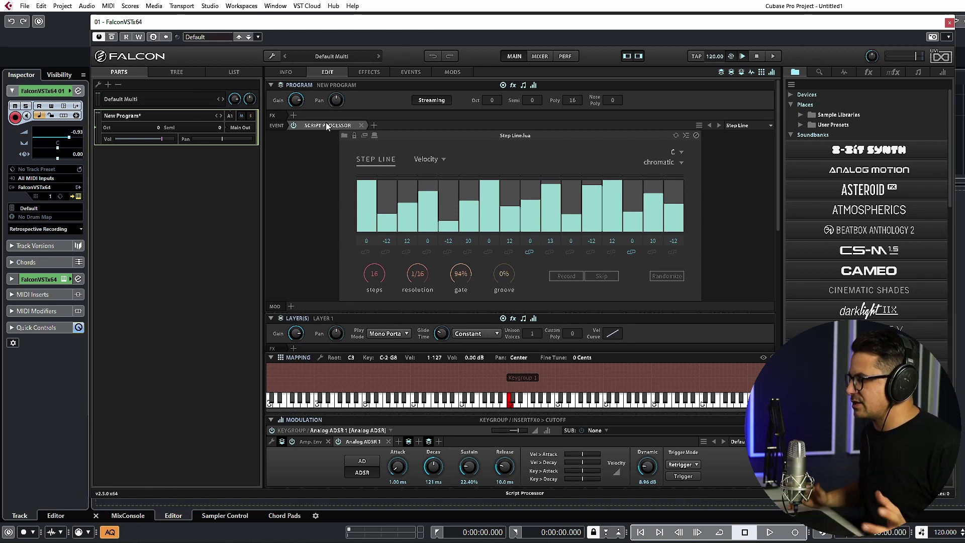
{"action": "left_click", "coordinate": [294, 115]}
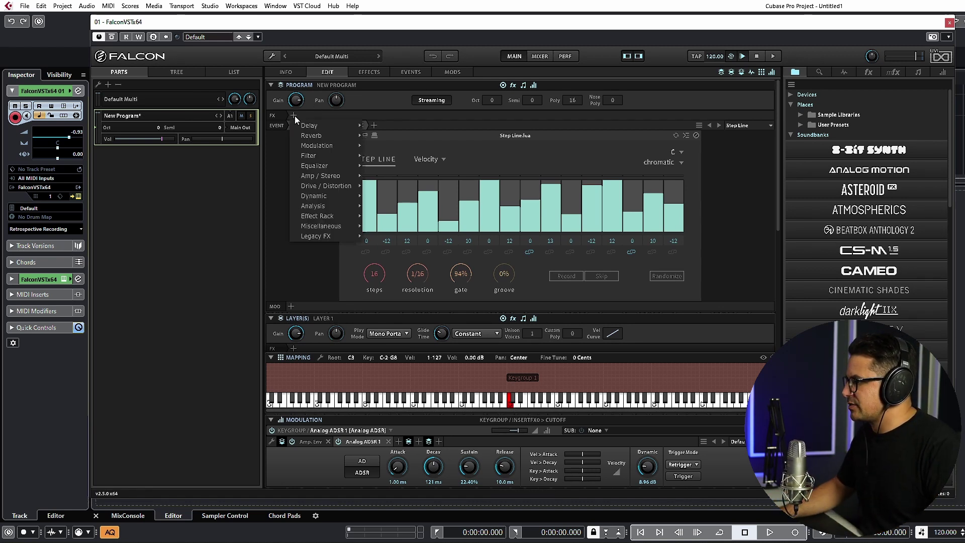
{"action": "mouse_move", "coordinate": [322, 125]}
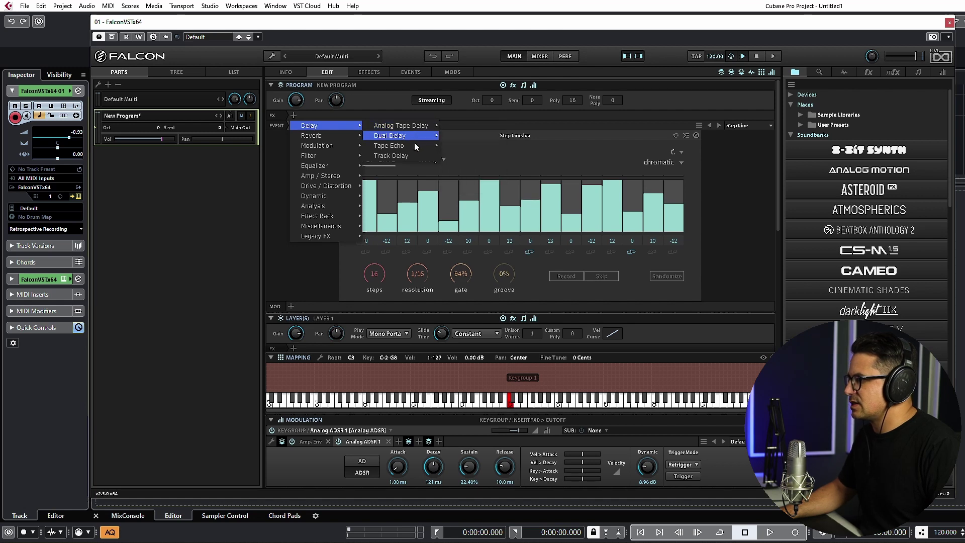
{"action": "mouse_move", "coordinate": [408, 128]}
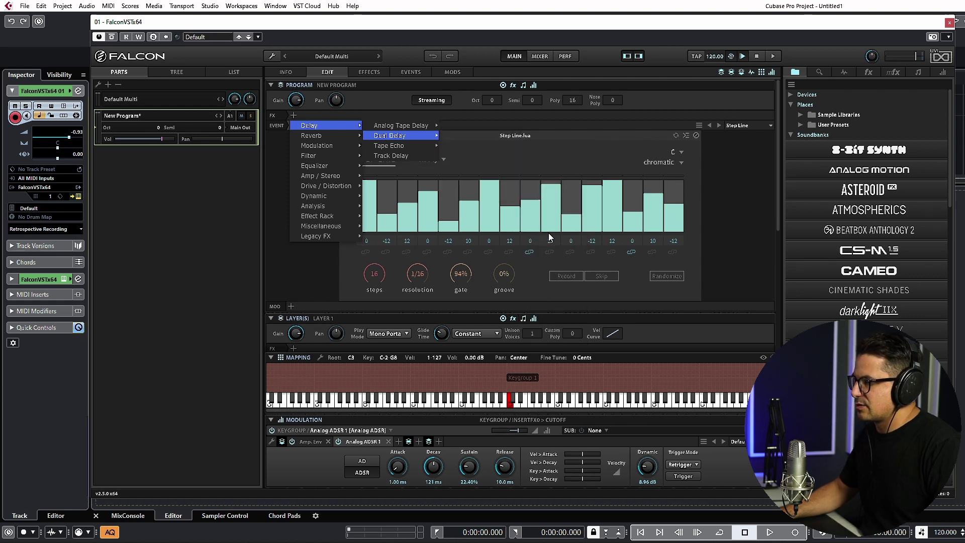
{"action": "left_click", "coordinate": [389, 135]}
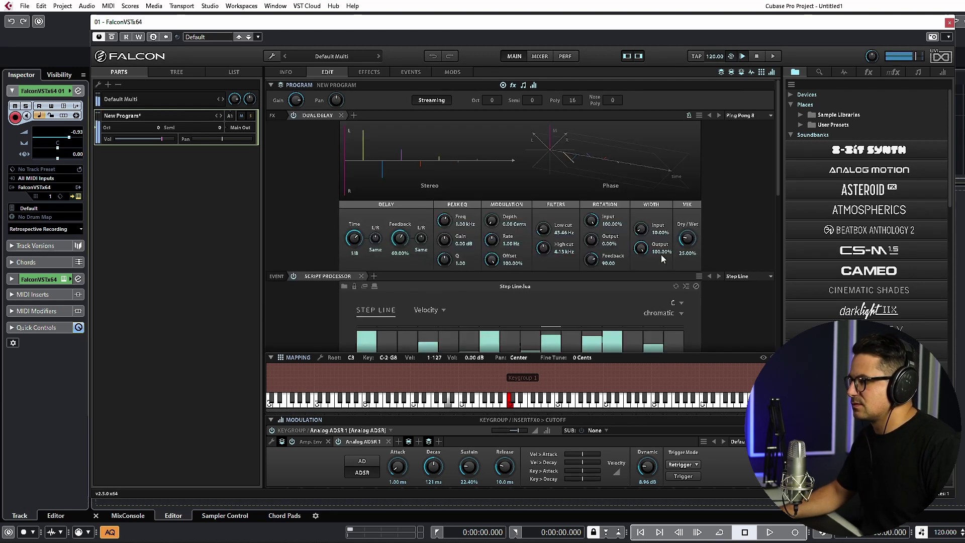
{"action": "left_click_drag", "start_coordinate": [689, 240], "coordinate": [691, 258]}
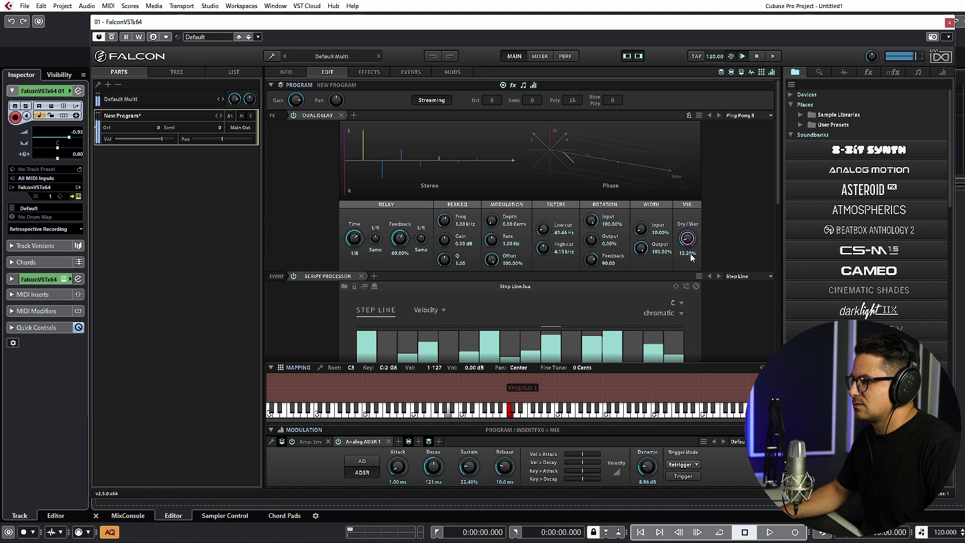
- Set the keygroup's TS Overdrive to an input voltage of 927 mV and a drive of 60.80%
{"action": "scroll", "coordinate": [749, 222], "scroll_direction": "down", "scroll_amount": 10}
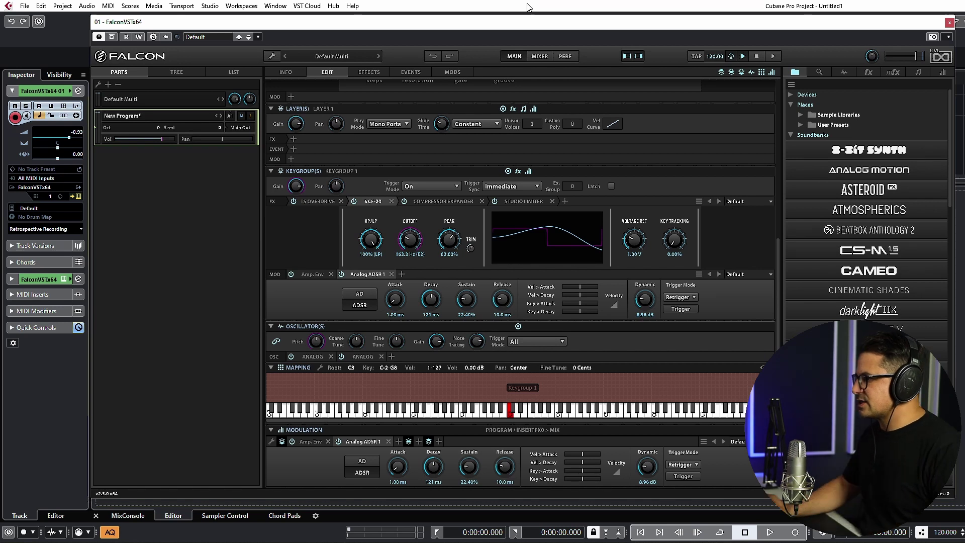
{"action": "left_click", "coordinate": [316, 203]}
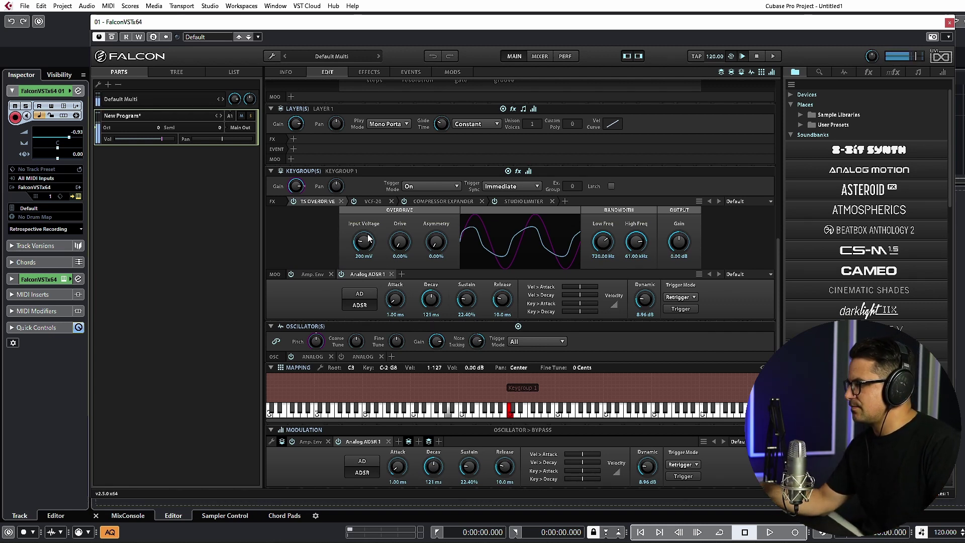
{"action": "left_click_drag", "start_coordinate": [369, 238], "coordinate": [375, 202]}
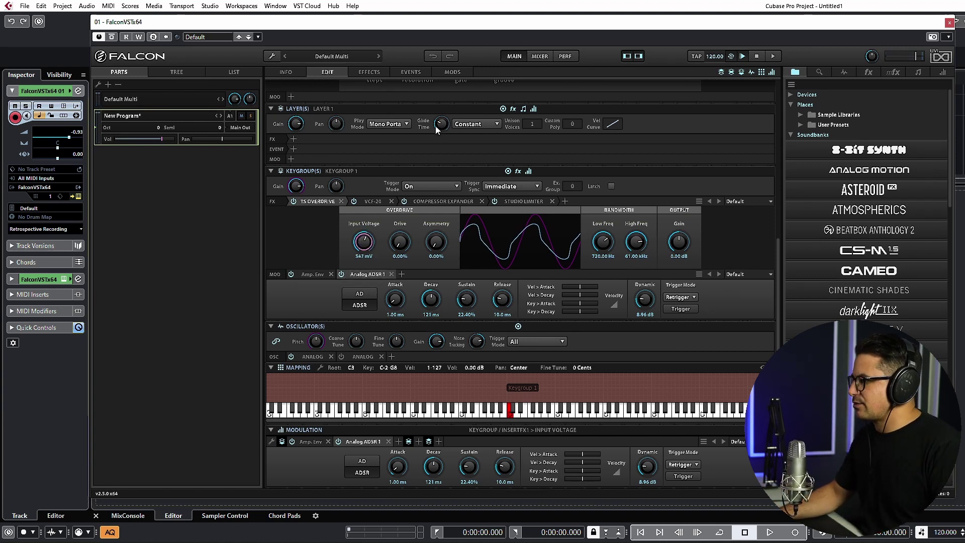
{"action": "left_click_drag", "start_coordinate": [363, 242], "coordinate": [372, 209]}
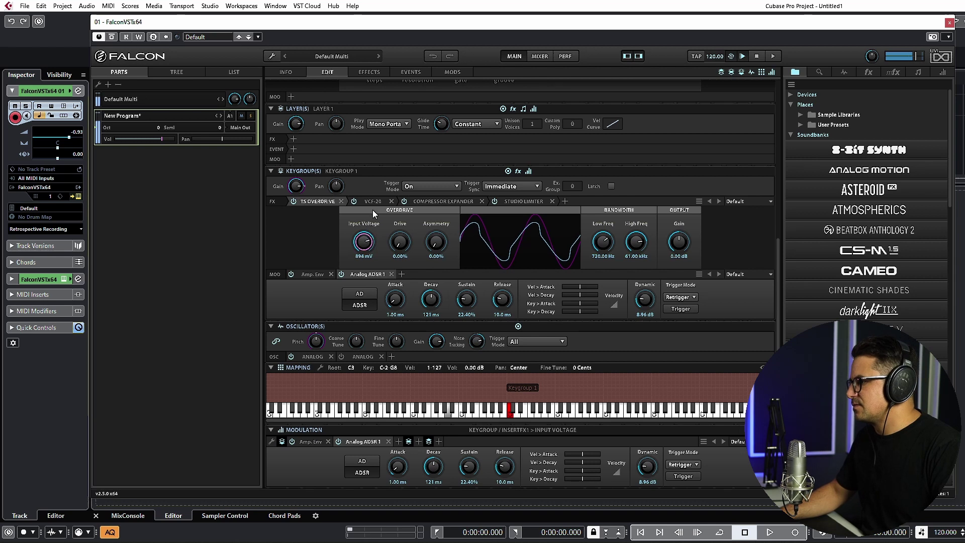
{"action": "left_click_drag", "start_coordinate": [399, 240], "coordinate": [405, 164]}
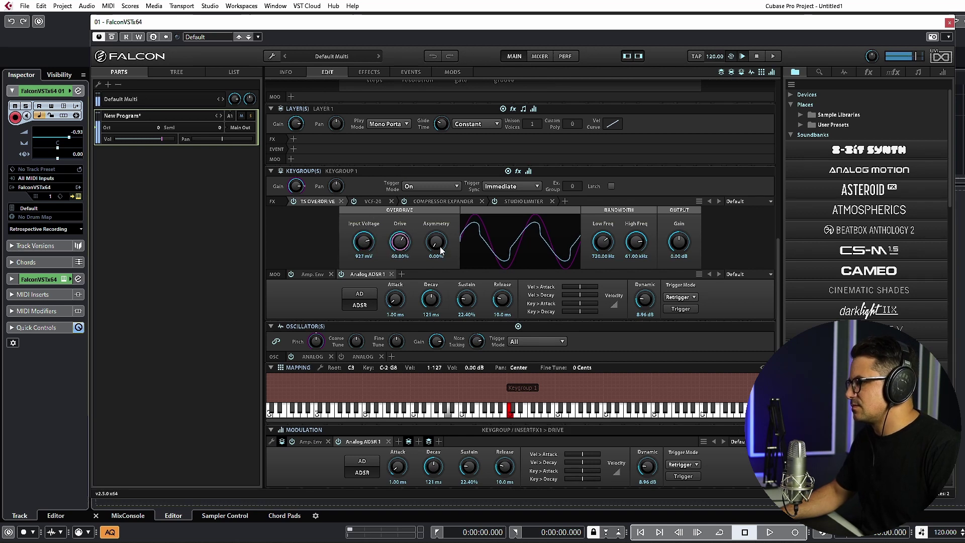
{"action": "left_click", "coordinate": [603, 241]}
- Adjust the VCF-20's resonance trim and set its cutoff to 99.3 Hz, peak to 89.20% and voltage reference to 500 mV
{"action": "left_click", "coordinate": [371, 203]}
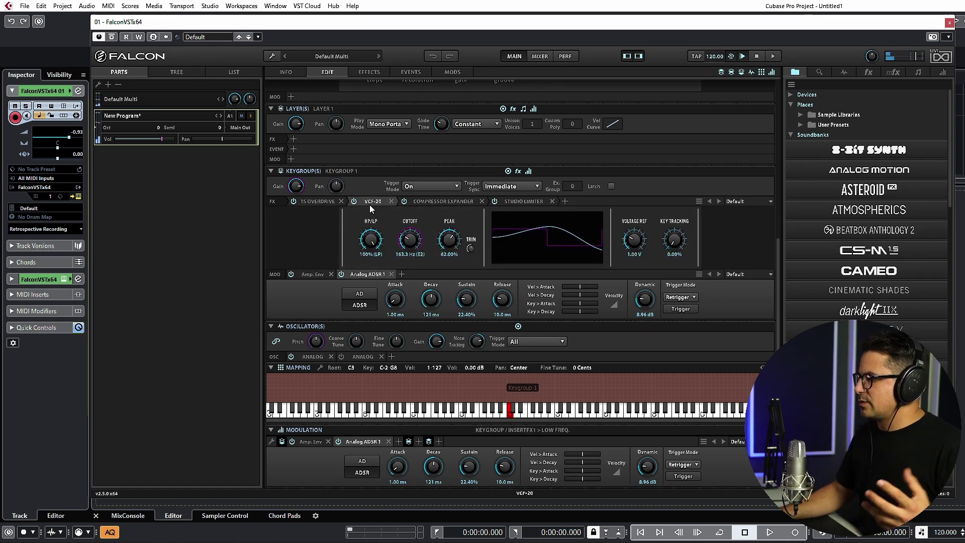
{"action": "left_click_drag", "start_coordinate": [444, 236], "coordinate": [479, 241]}
{"action": "left_click", "coordinate": [469, 250]}
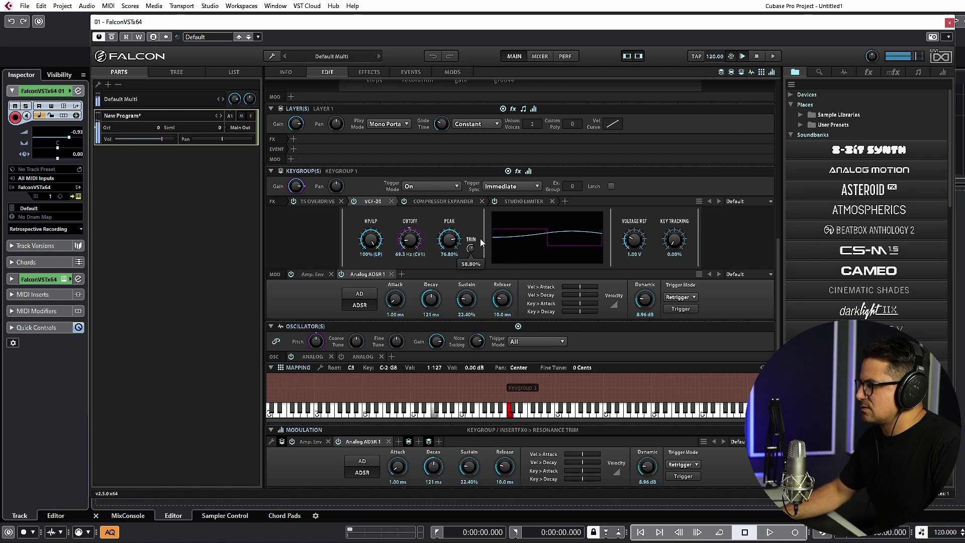
{"action": "left_click_drag", "start_coordinate": [411, 240], "coordinate": [439, 269]}
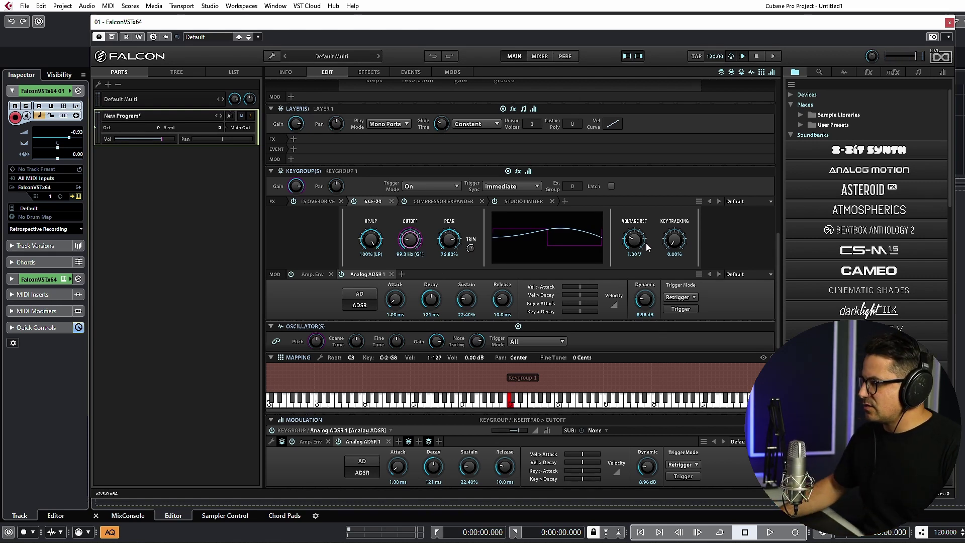
{"action": "left_click_drag", "start_coordinate": [643, 247], "coordinate": [644, 282]}
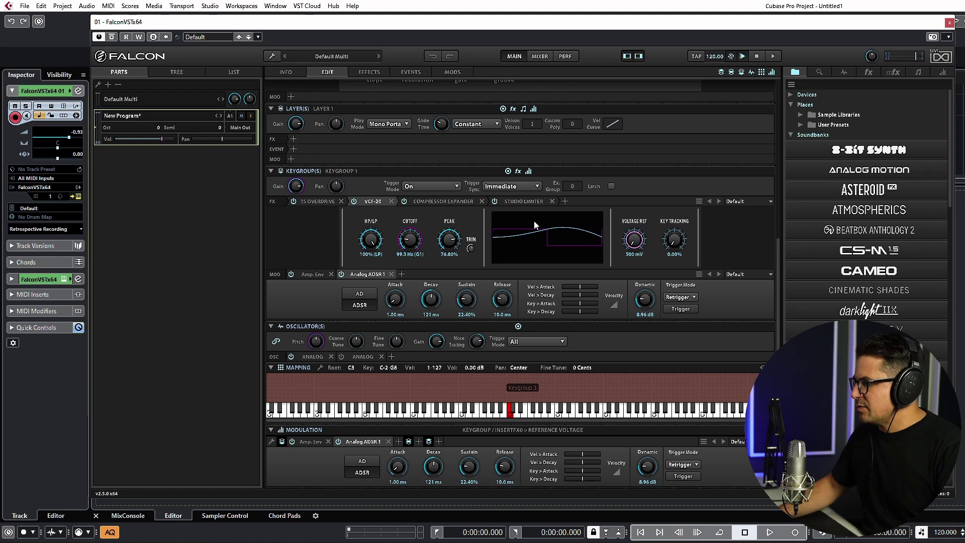
{"action": "left_click_drag", "start_coordinate": [443, 243], "coordinate": [479, 205]}
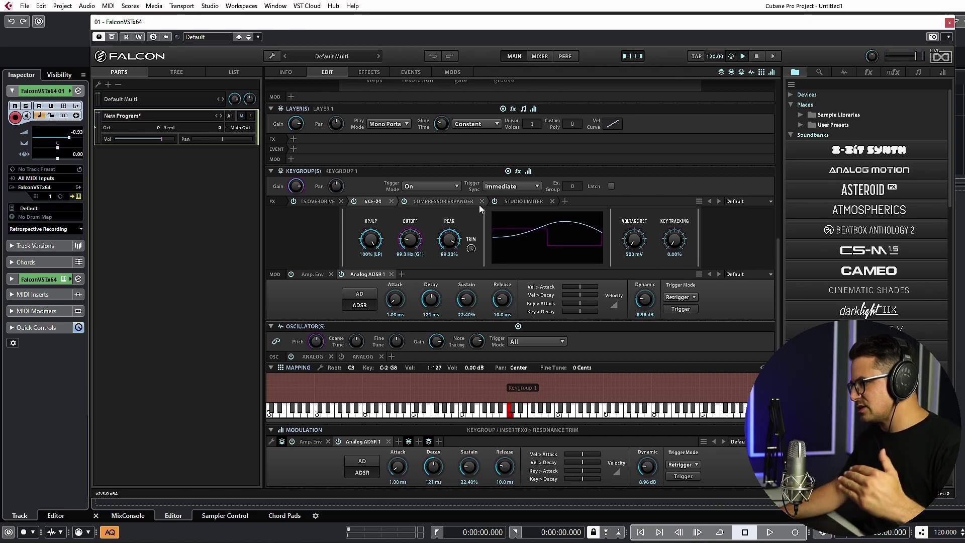
- Try the VCF-20 with a voltage reference of 2.10 V, a cutoff of 91.4 Hz and a peak of 100%
{"action": "left_click_drag", "start_coordinate": [635, 240], "coordinate": [647, 199]}
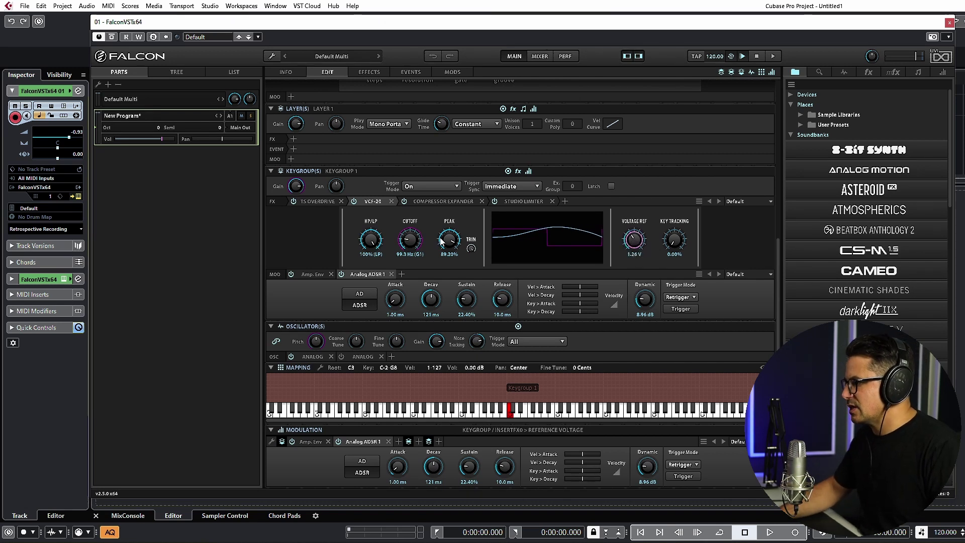
{"action": "left_click_drag", "start_coordinate": [446, 253], "coordinate": [451, 261]}
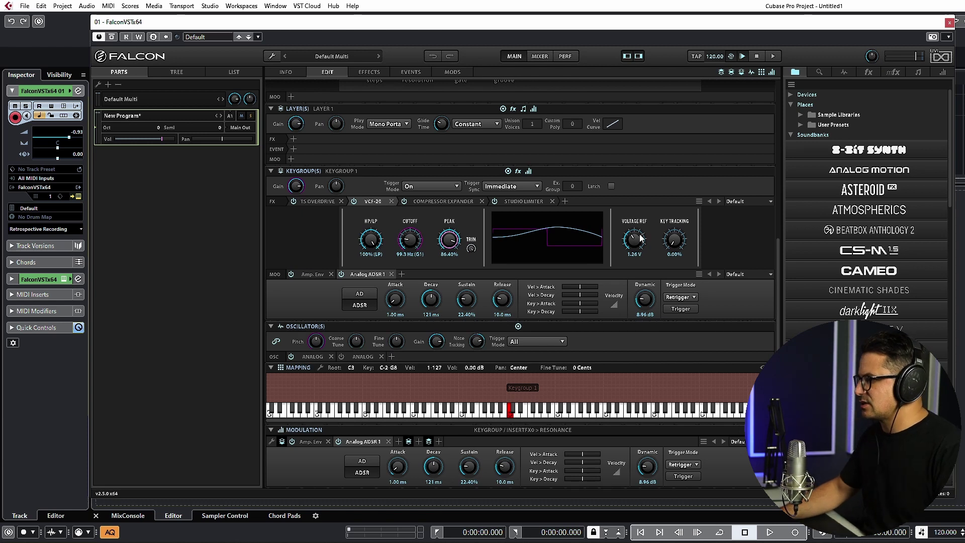
{"action": "left_click_drag", "start_coordinate": [635, 240], "coordinate": [636, 198]}
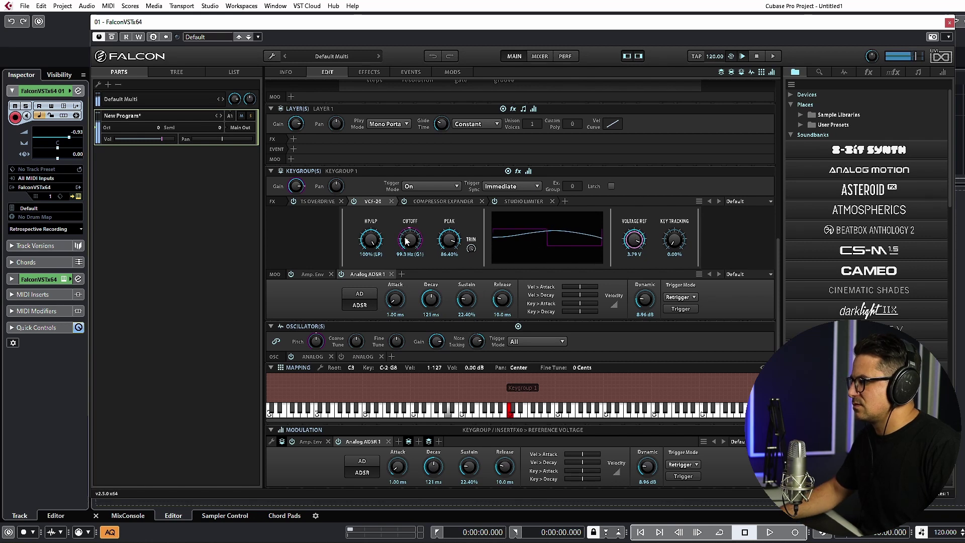
{"action": "left_click_drag", "start_coordinate": [407, 241], "coordinate": [416, 207]}
{"action": "left_click", "coordinate": [636, 238]}
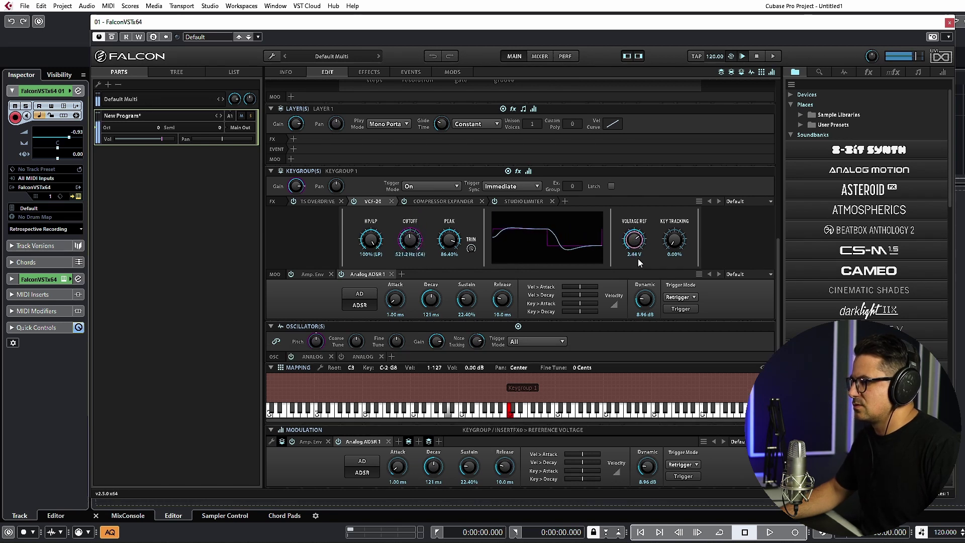
{"action": "left_click_drag", "start_coordinate": [640, 276], "coordinate": [637, 255]}
{"action": "left_click_drag", "start_coordinate": [413, 245], "coordinate": [427, 286]}
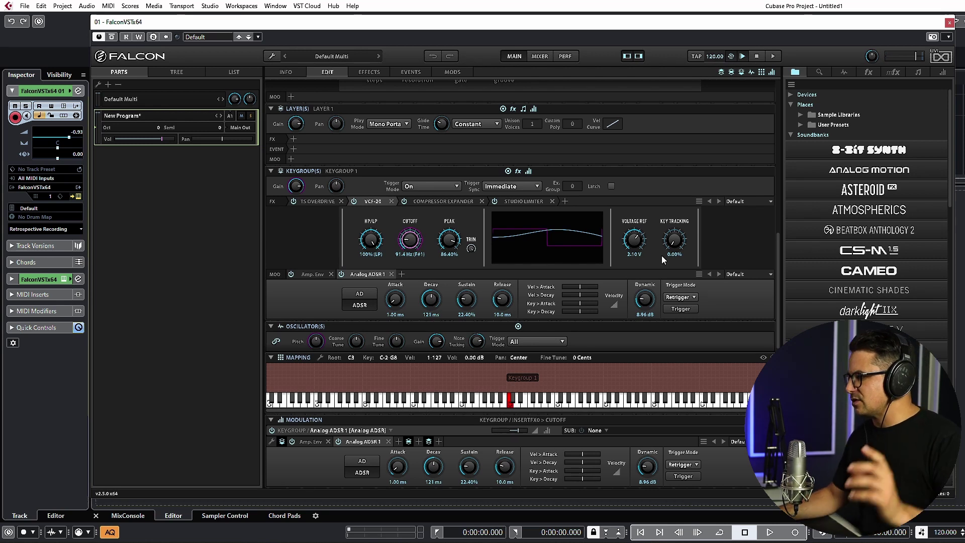
{"action": "left_click_drag", "start_coordinate": [453, 244], "coordinate": [453, 172]}
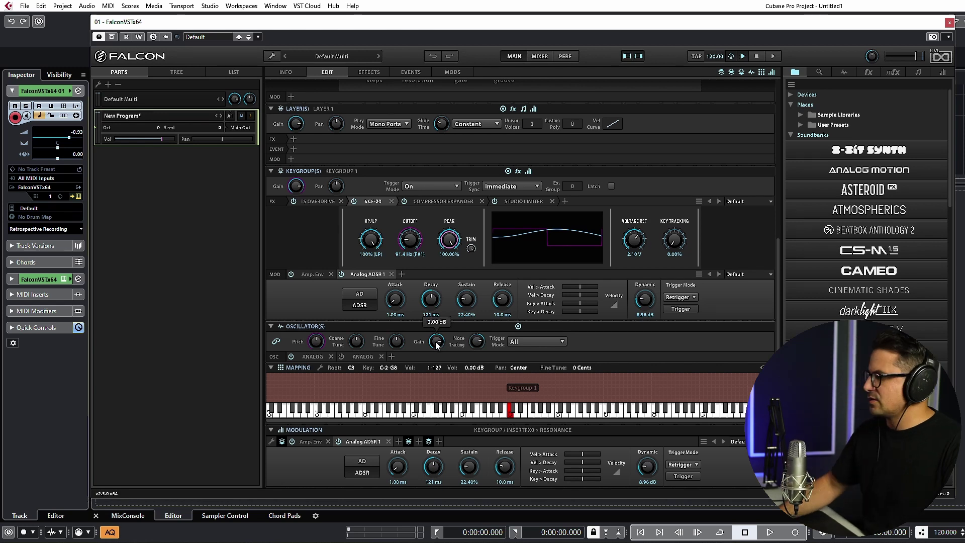
- Adjust the oscillator gain and set the VCF-20's voltage reference to 1.15 V, peak to 86.00% and cutoff to 84.1 Hz
{"action": "left_click_drag", "start_coordinate": [436, 344], "coordinate": [440, 391]}
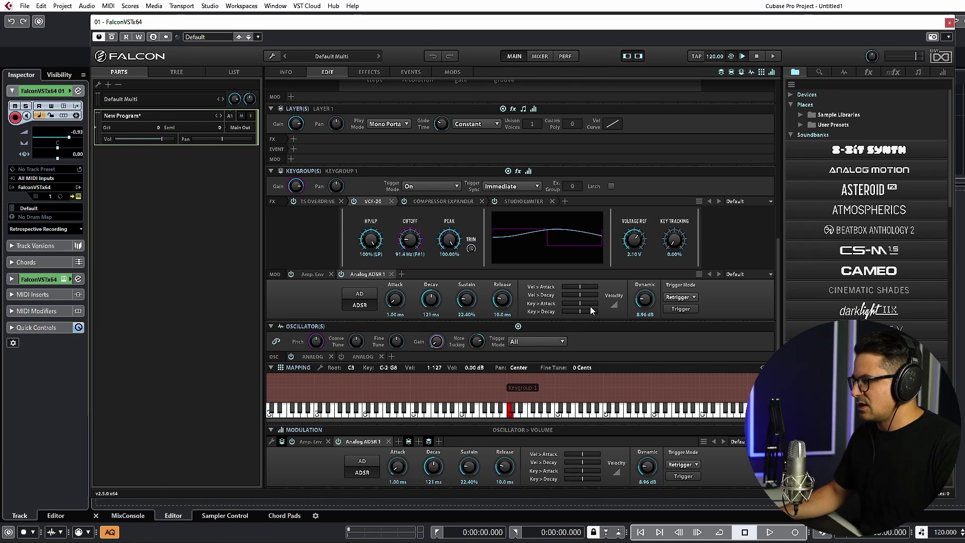
{"action": "left_click_drag", "start_coordinate": [648, 248], "coordinate": [649, 349]}
{"action": "mouse_move", "coordinate": [449, 240]}
{"action": "left_mouse_down"}
{"action": "mouse_move", "coordinate": [459, 270]}
{"action": "mouse_move", "coordinate": [458, 242]}
{"action": "left_mouse_up"}
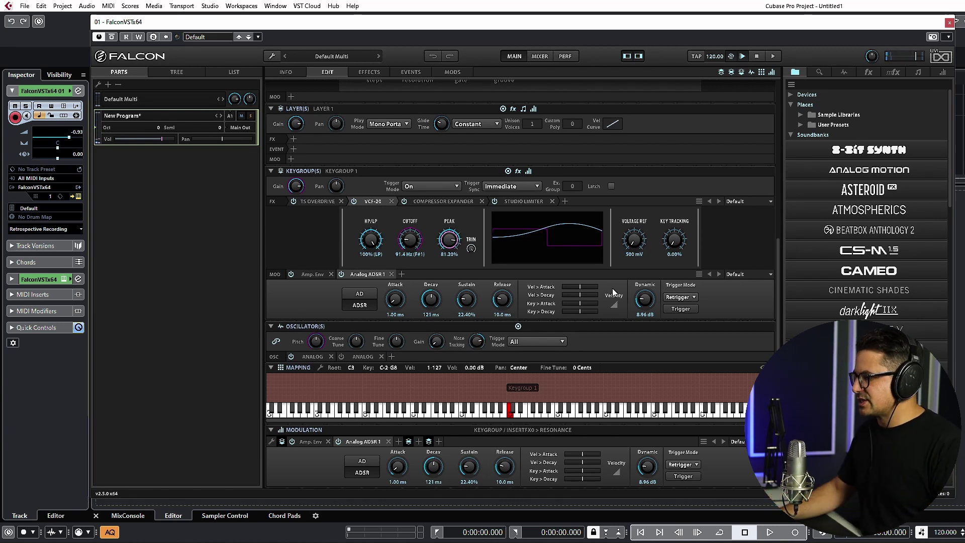
{"action": "mouse_move", "coordinate": [435, 347]}
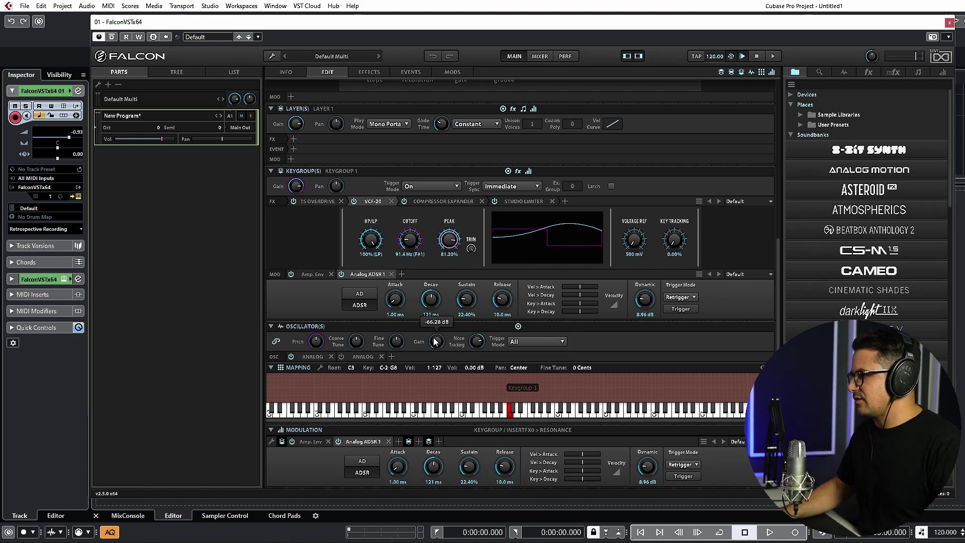
{"action": "left_click", "coordinate": [416, 246]}
- Add a second TS Overdrive to the keygroup effects and place it directly after the VCF-20
{"action": "left_click", "coordinate": [565, 201]}
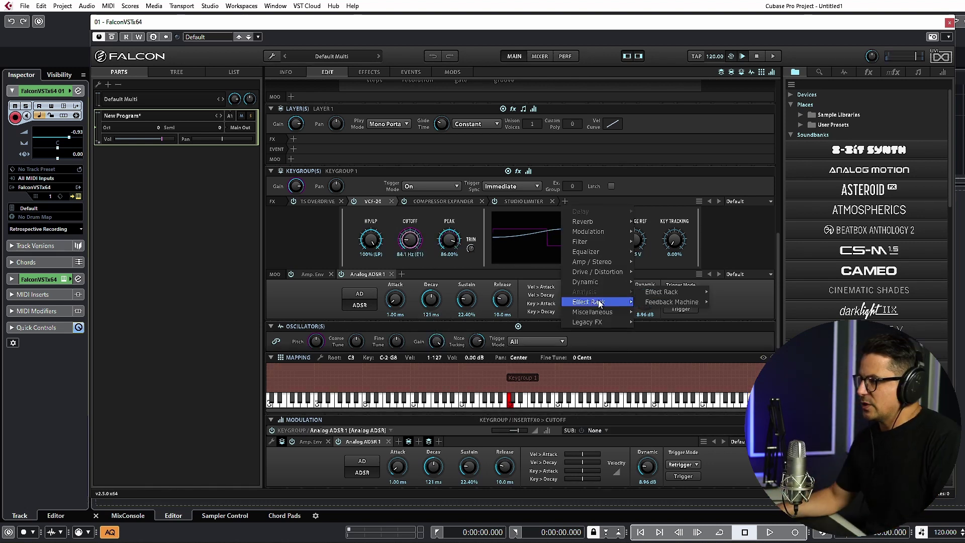
{"action": "mouse_move", "coordinate": [592, 271]}
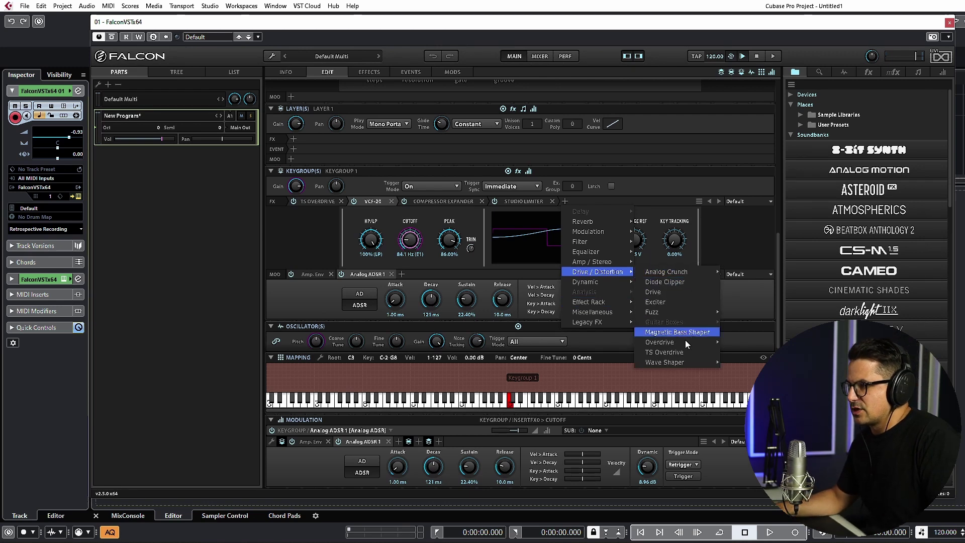
{"action": "left_click", "coordinate": [669, 352]}
{"action": "left_click_drag", "start_coordinate": [592, 199], "coordinate": [410, 200]}
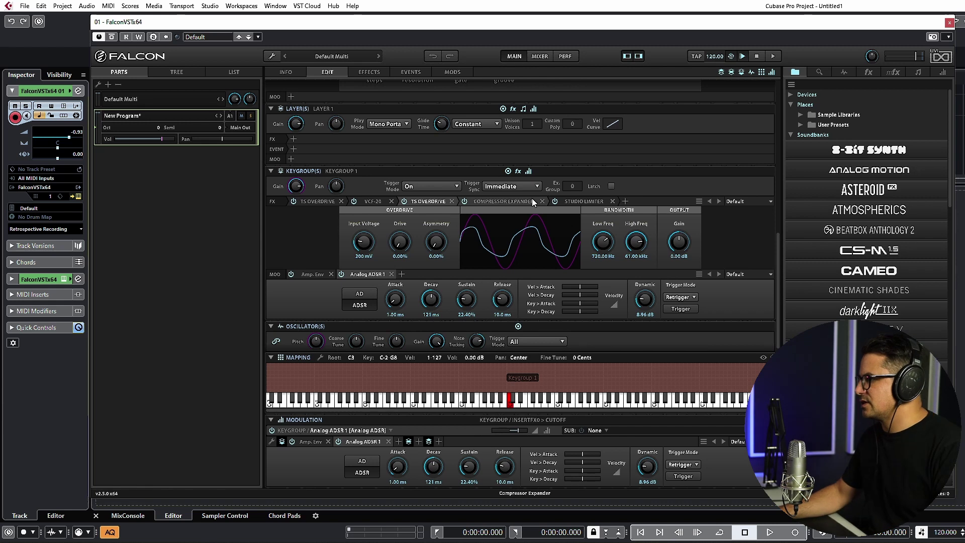
- Bypass the first TS Overdrive and set the second one's drive to 68.80%
{"action": "left_click", "coordinate": [293, 201]}
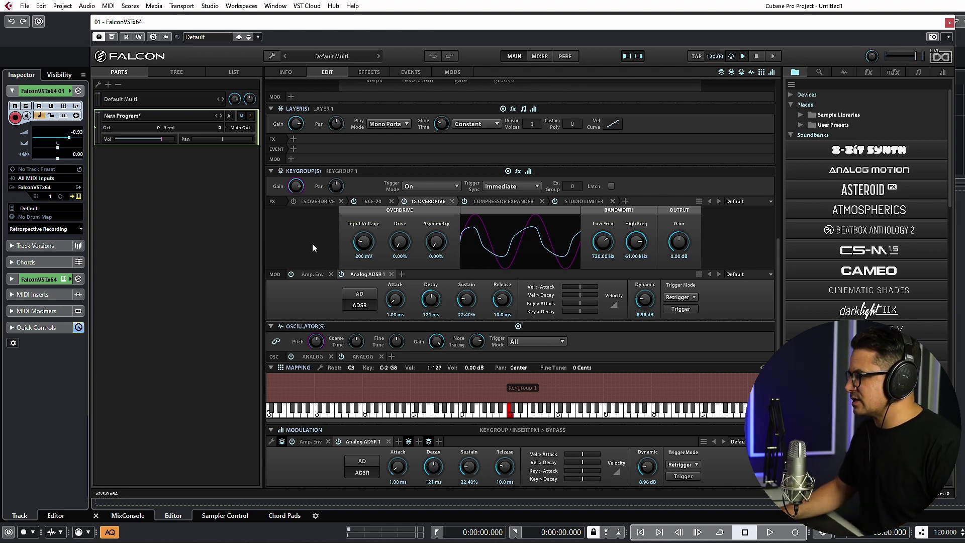
{"action": "left_click_drag", "start_coordinate": [400, 242], "coordinate": [406, 198]}
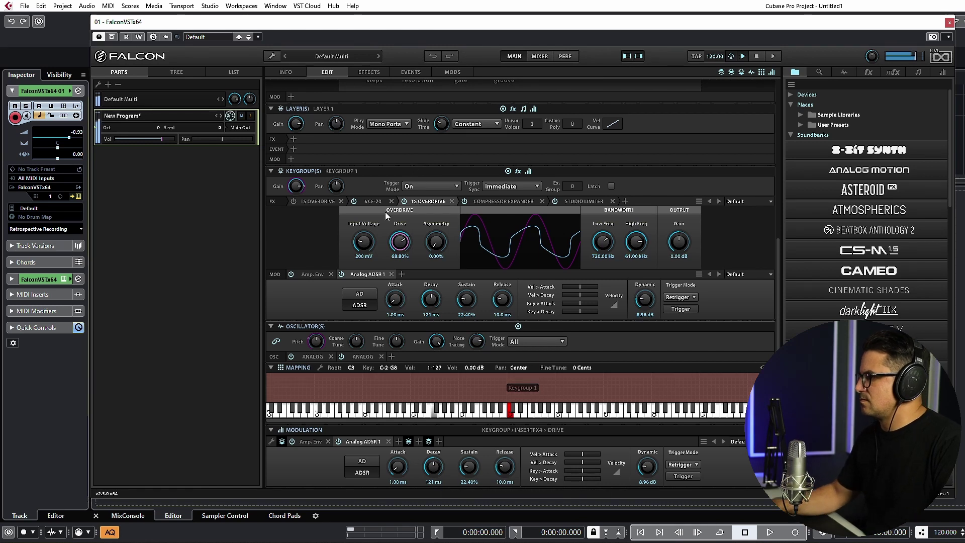
- Try the VCF-20 with a cutoff of 138.4 Hz, a peak of 91.60% and a voltage reference of 500 mV
{"action": "left_click", "coordinate": [376, 201]}
{"action": "left_click", "coordinate": [408, 240]}
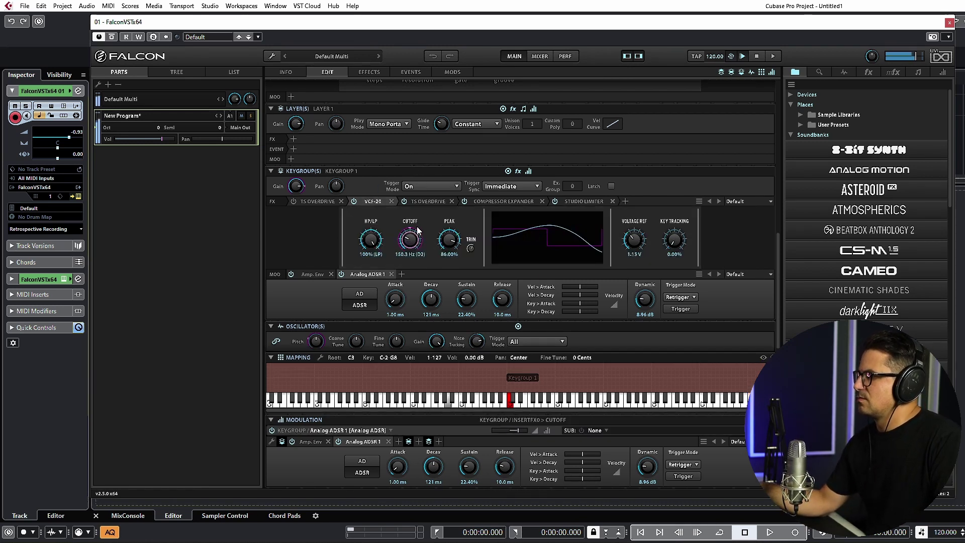
{"action": "left_click_drag", "start_coordinate": [436, 160], "coordinate": [409, 211]}
{"action": "left_click_drag", "start_coordinate": [450, 246], "coordinate": [462, 245]}
{"action": "left_click_drag", "start_coordinate": [639, 253], "coordinate": [645, 298]}
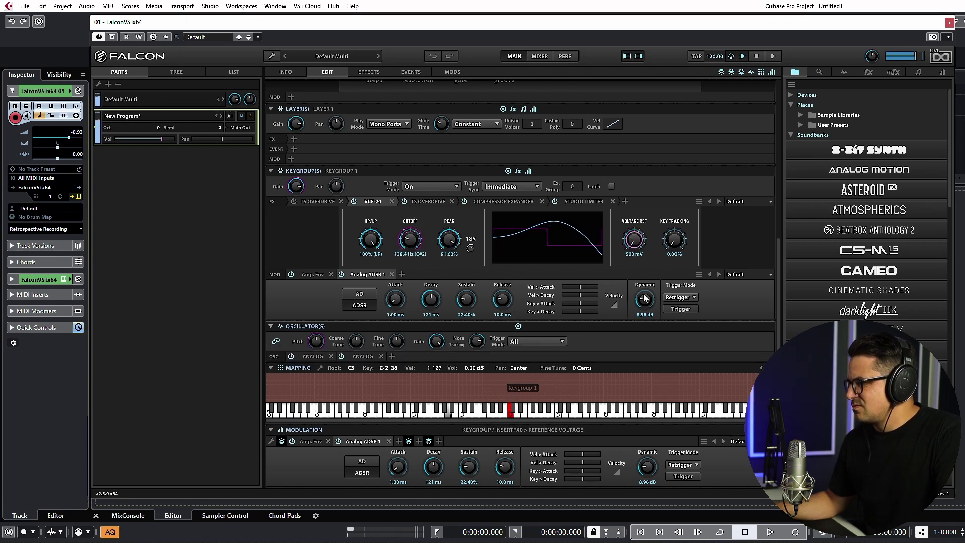
{"action": "left_click_drag", "start_coordinate": [413, 241], "coordinate": [567, 493]}
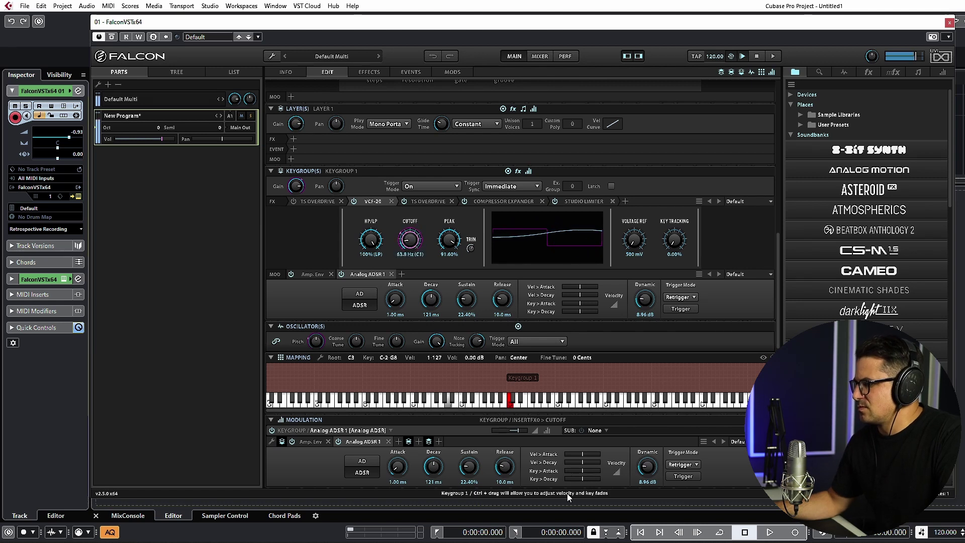
{"action": "left_click_drag", "start_coordinate": [517, 435], "coordinate": [517, 434]}
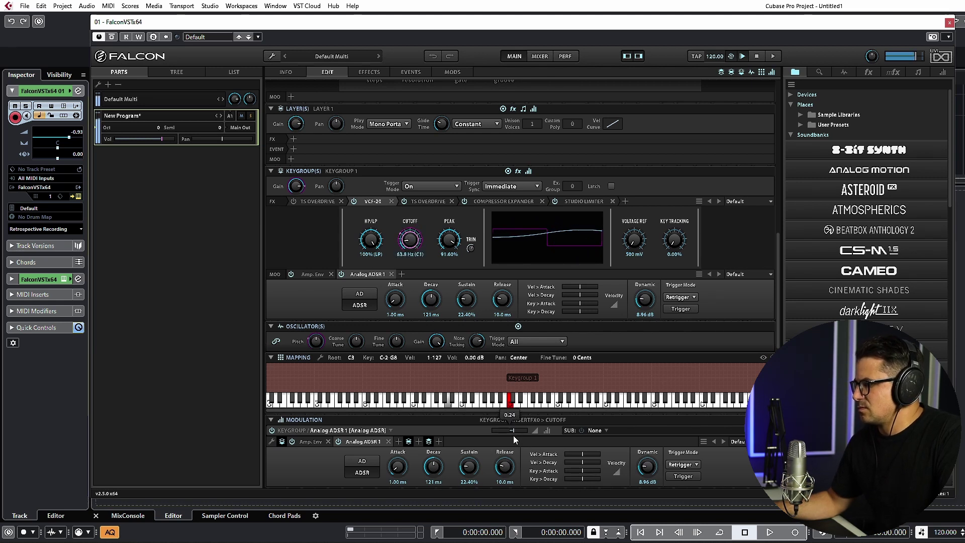
{"action": "double_click", "coordinate": [410, 232]}
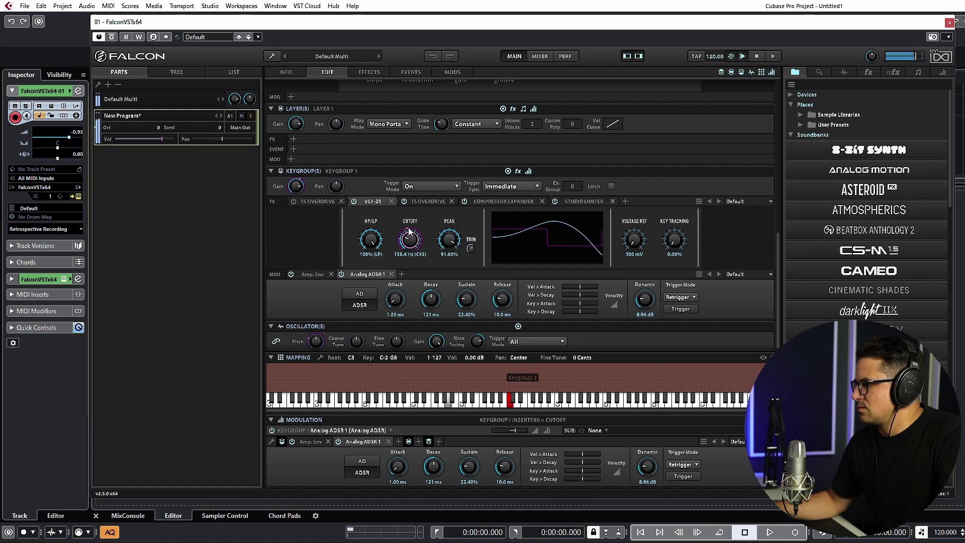
- Set the VCF-20's cutoff to 221.3 Hz, its peak to 86.80% and its voltage reference to 1.06 V
{"action": "left_click_drag", "start_coordinate": [409, 231], "coordinate": [448, 254]}
{"action": "left_click_drag", "start_coordinate": [398, 225], "coordinate": [423, 193]}
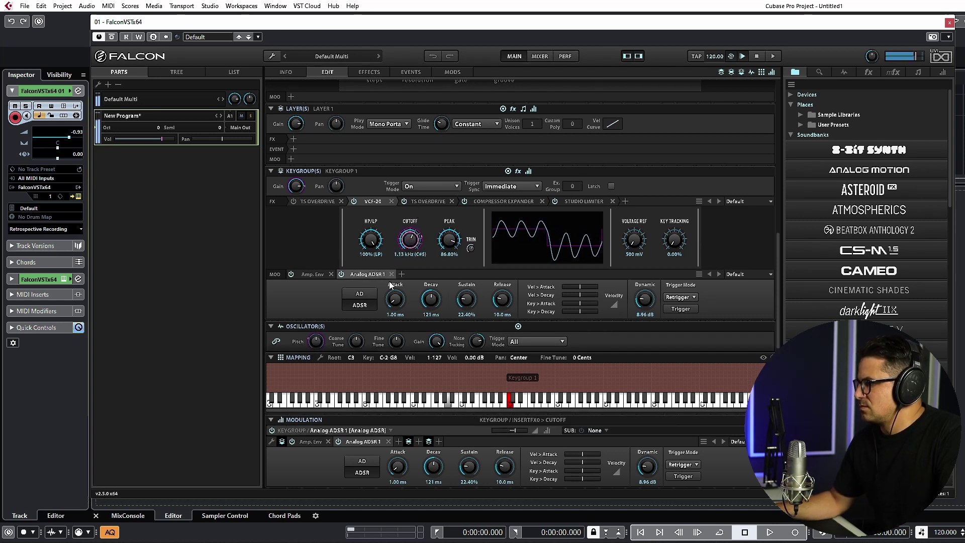
{"action": "left_click", "coordinate": [456, 248]}
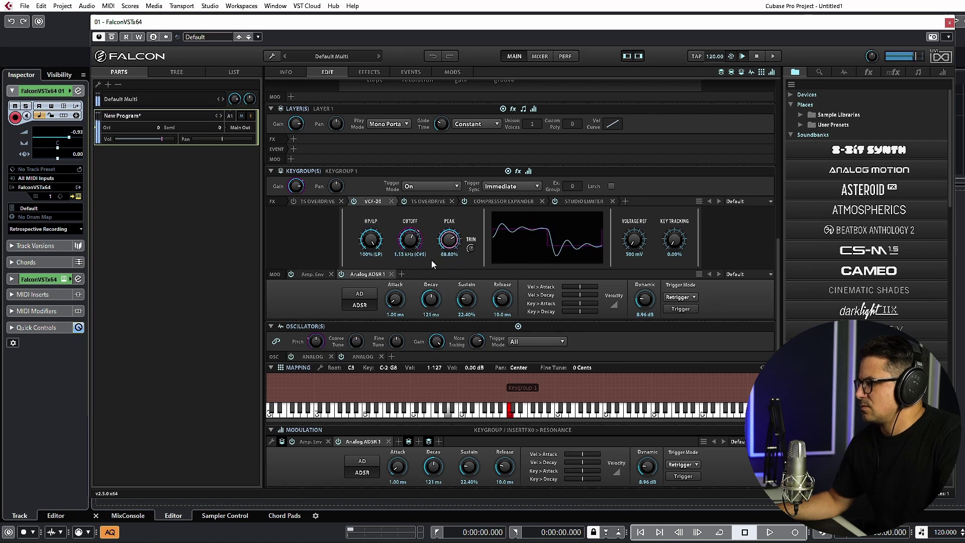
{"action": "left_click_drag", "start_coordinate": [409, 239], "coordinate": [447, 240]}
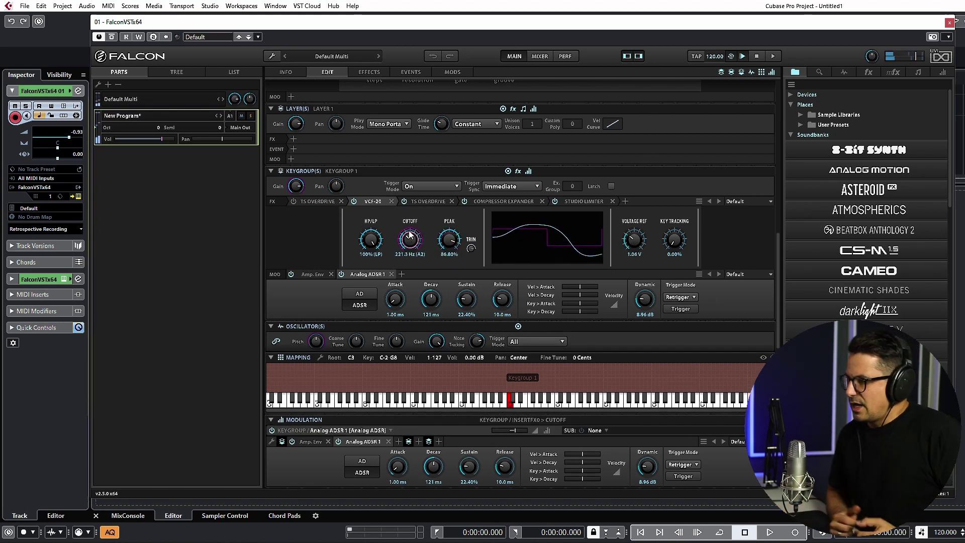
{"action": "left_click", "coordinate": [410, 234]}
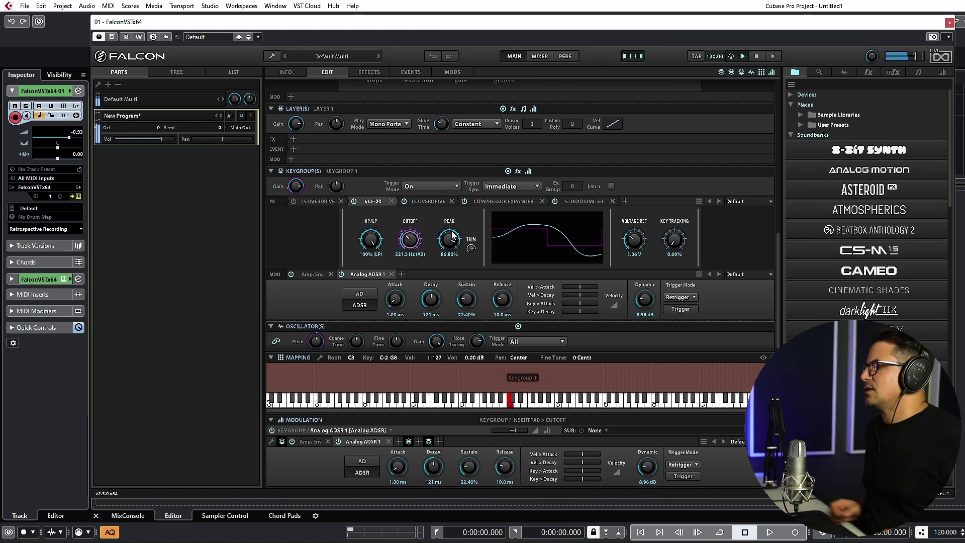
- Lower the VCF-20's cutoff to 20.0 Hz and assign the cutoff to a new macro
{"action": "scroll", "coordinate": [409, 230], "scroll_direction": "down", "scroll_amount": 1}
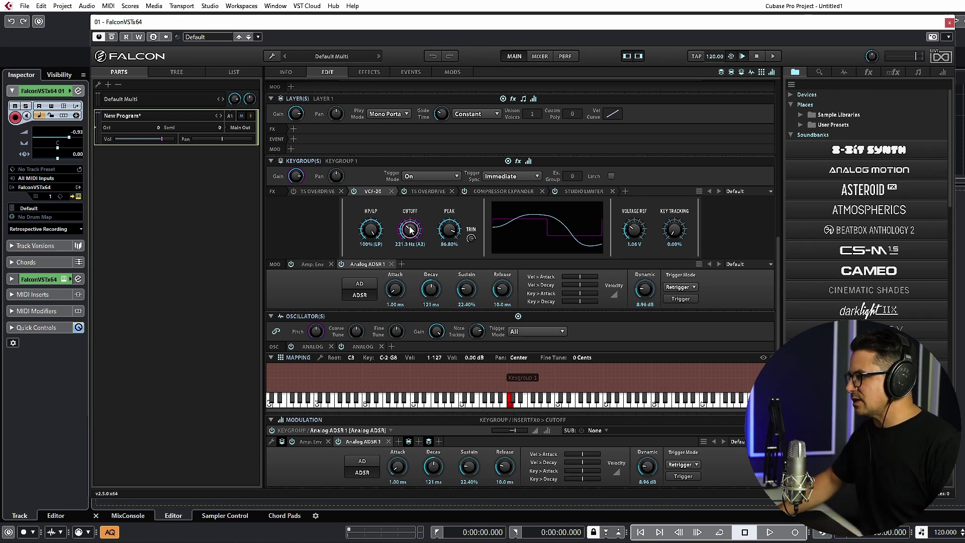
{"action": "left_click", "coordinate": [425, 191]}
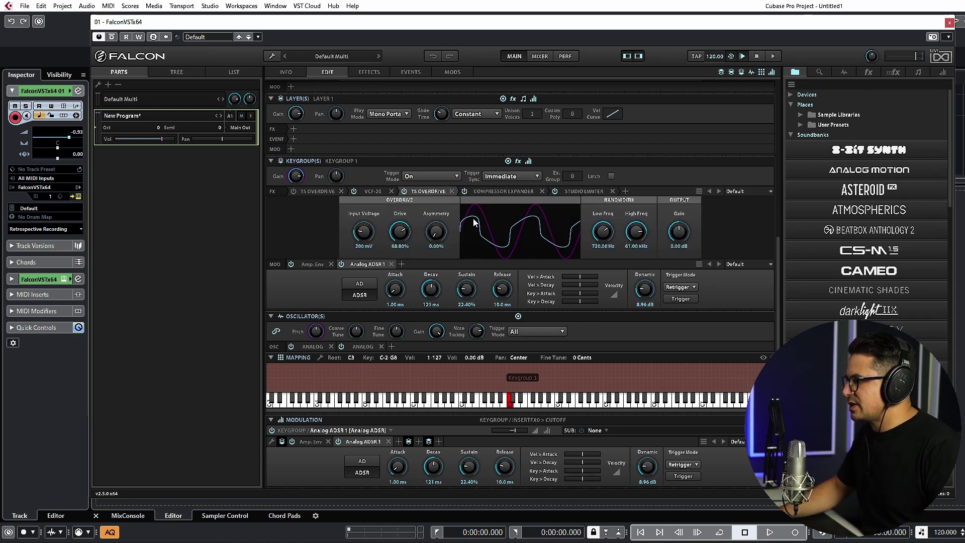
{"action": "left_click", "coordinate": [369, 192]}
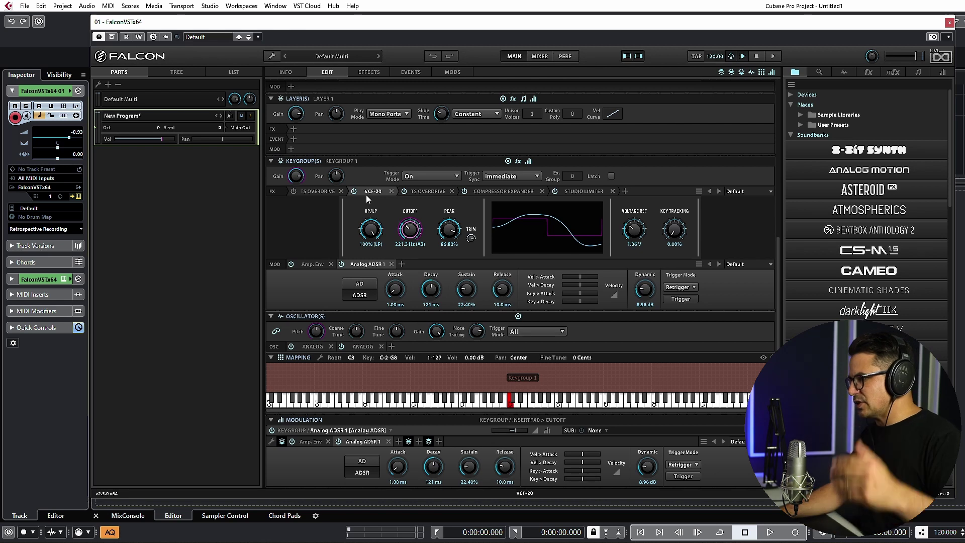
{"action": "left_click_drag", "start_coordinate": [409, 229], "coordinate": [409, 262]}
{"action": "right_click", "coordinate": [411, 227]}
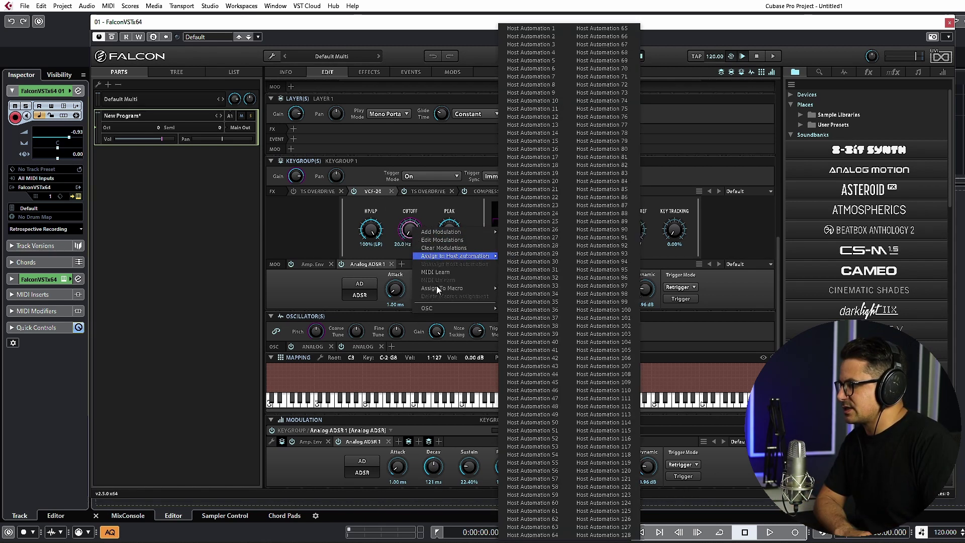
{"action": "mouse_move", "coordinate": [436, 286]}
{"action": "left_click", "coordinate": [525, 289]}
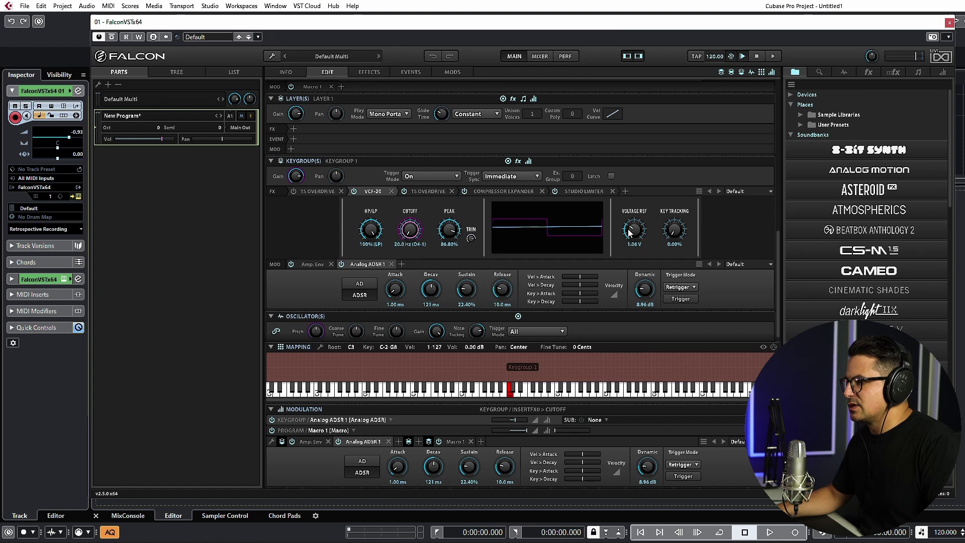
- Assign the VCF-20's peak and voltage reference each to its own new macro
{"action": "right_click", "coordinate": [454, 231]}
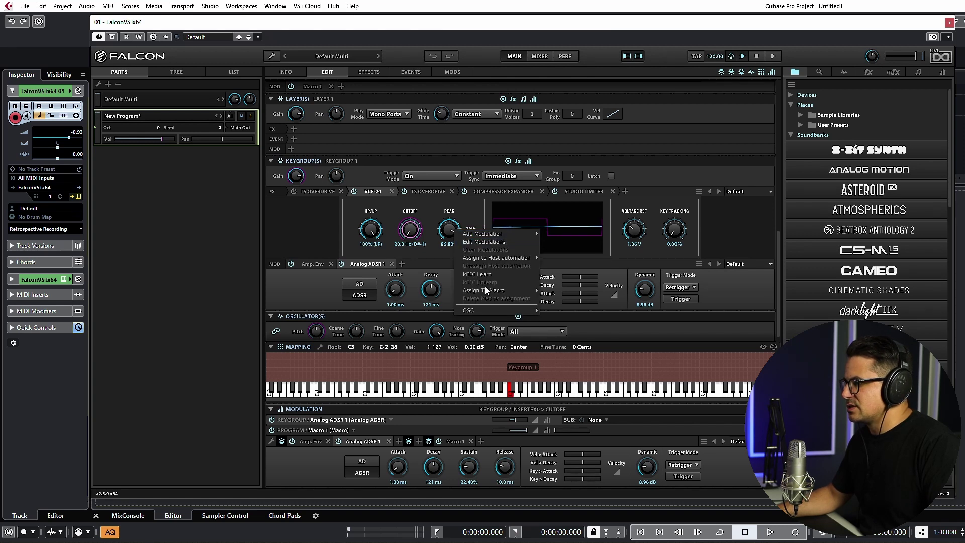
{"action": "mouse_move", "coordinate": [485, 286]}
{"action": "left_click", "coordinate": [559, 289]}
{"action": "right_click", "coordinate": [634, 232]}
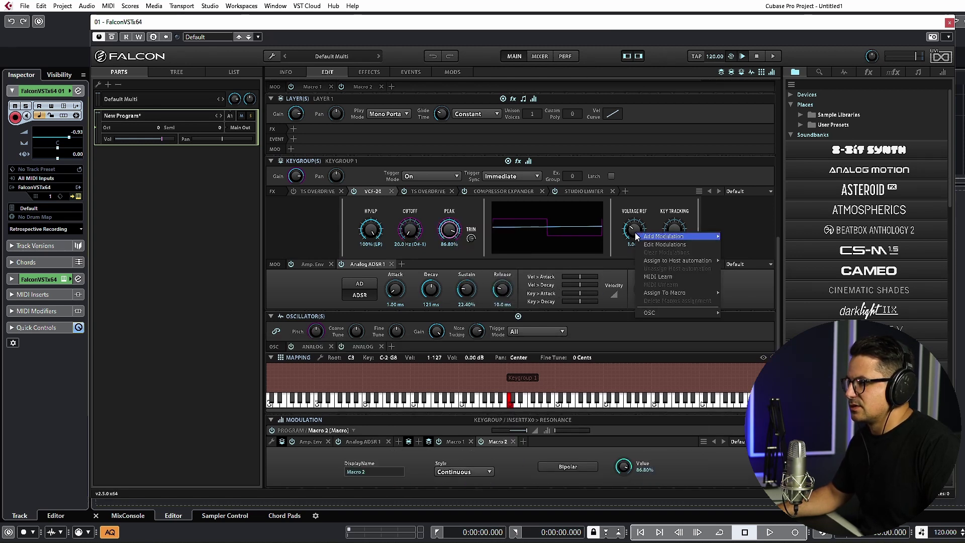
{"action": "mouse_move", "coordinate": [671, 297]}
{"action": "left_click", "coordinate": [740, 293]}
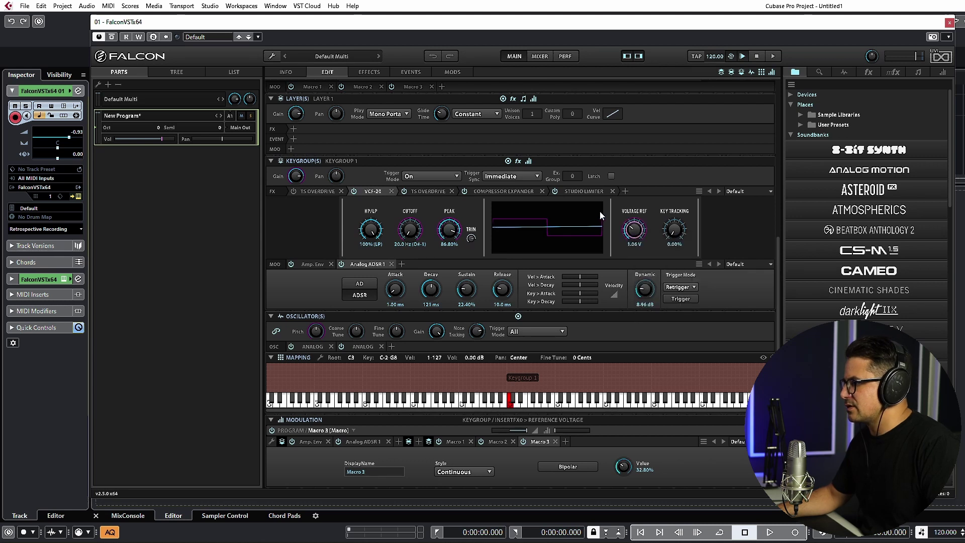
- Assign the drive of the TS Overdrive after the VCF-20 to a new macro
{"action": "left_click", "coordinate": [431, 192]}
{"action": "right_click", "coordinate": [408, 233]}
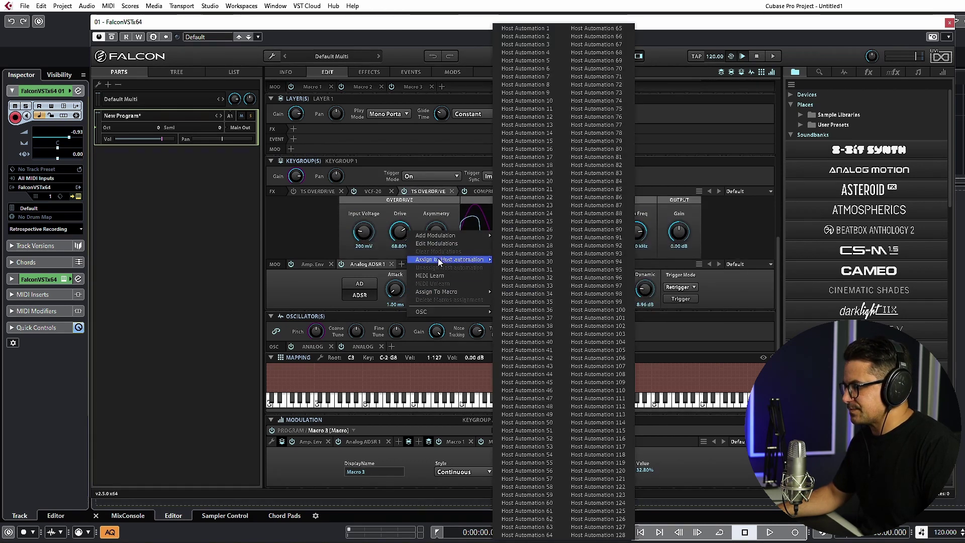
{"action": "mouse_move", "coordinate": [452, 292]}
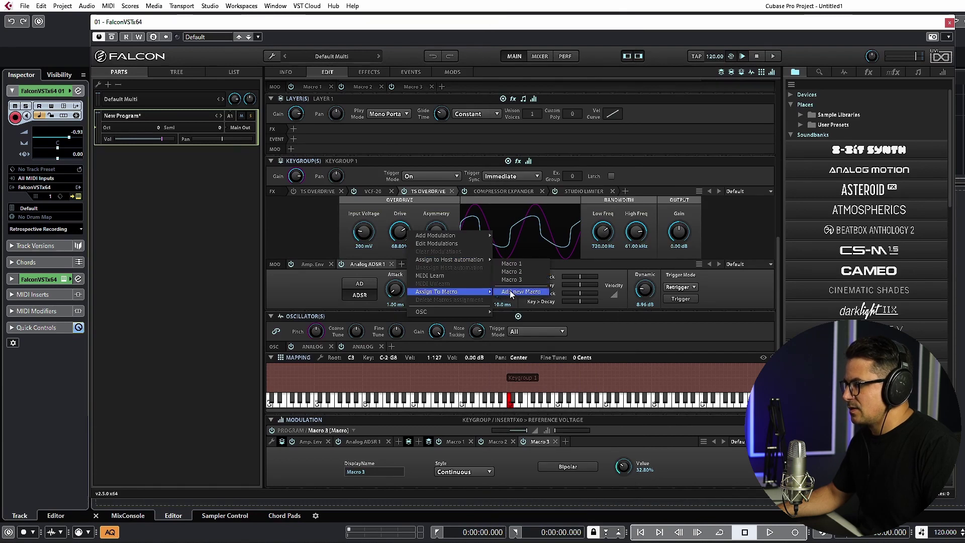
{"action": "left_click", "coordinate": [512, 292]}
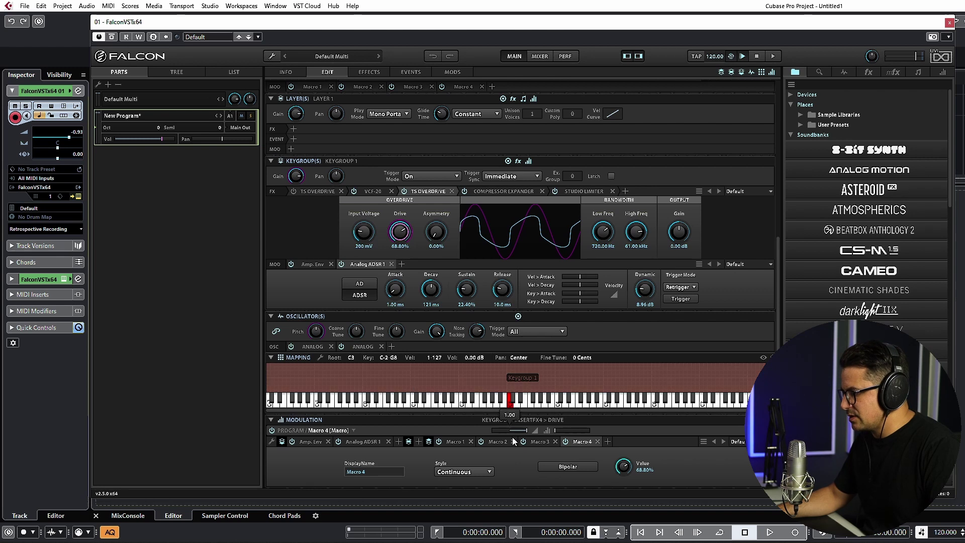
- Assign the Analog ADSR 1 modulation amount on the filter cutoff to a new macro
{"action": "left_click", "coordinate": [360, 441]}
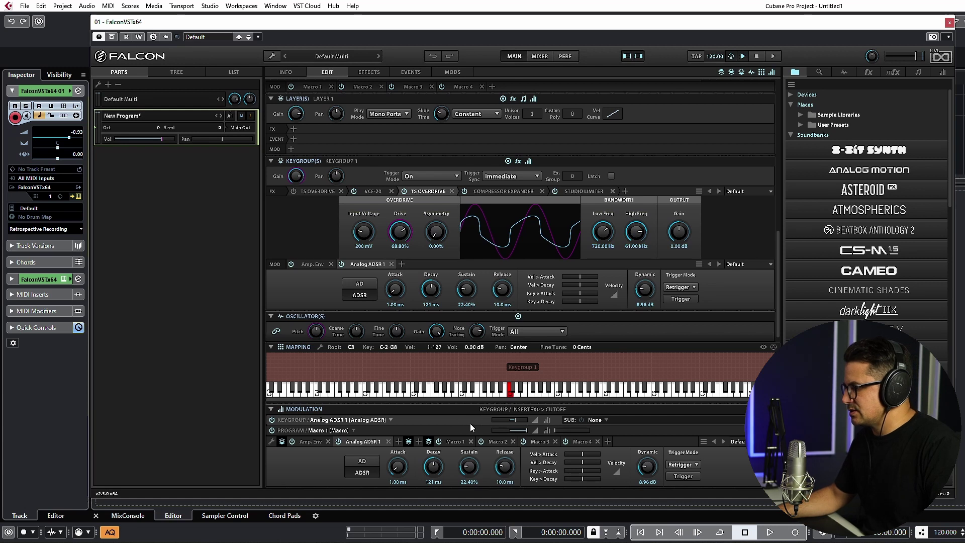
{"action": "right_click", "coordinate": [515, 419]}
{"action": "mouse_move", "coordinate": [536, 397]}
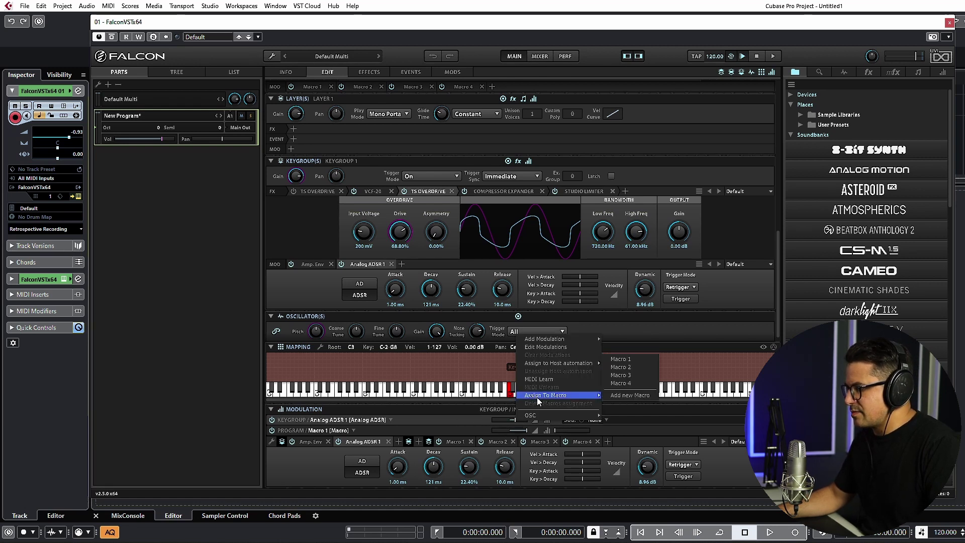
{"action": "left_click", "coordinate": [628, 394]}
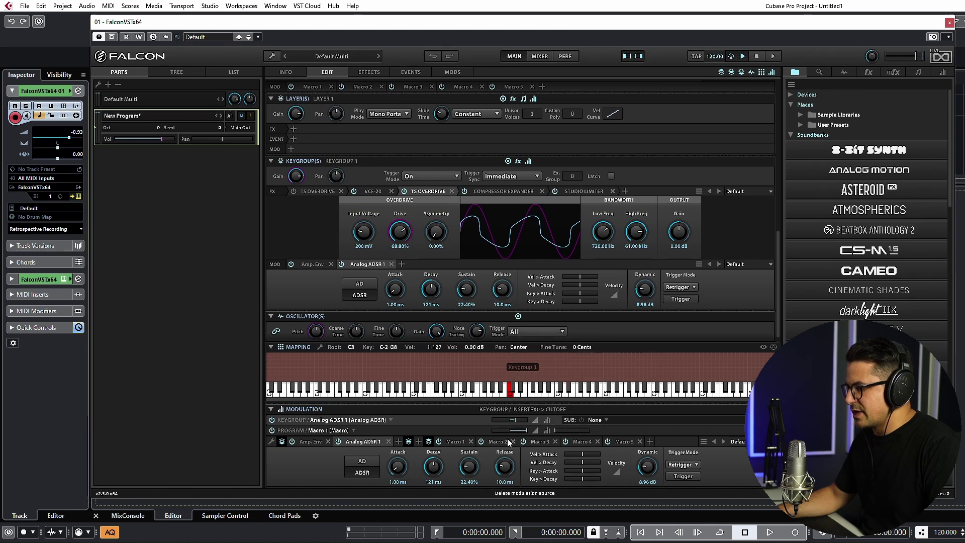
{"action": "left_click_drag", "start_coordinate": [517, 420], "coordinate": [511, 425]}
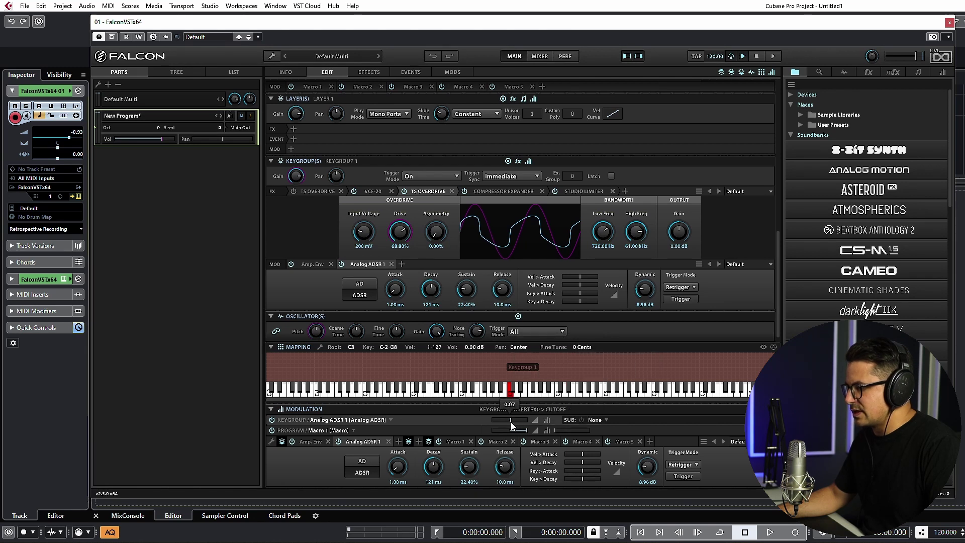
{"action": "mouse_move", "coordinate": [508, 426]}
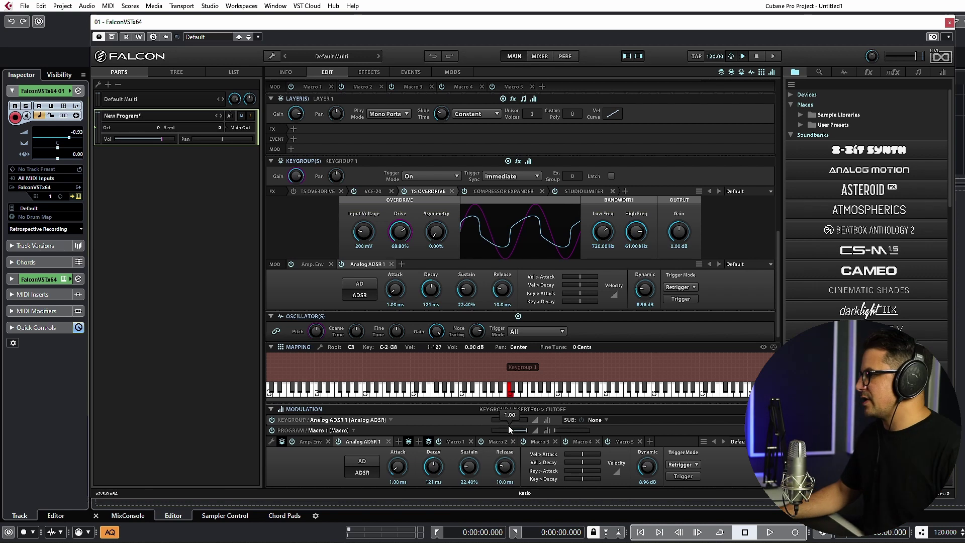
- Open the program's macro page for editing and rename Macro 1 to Cutoff, Macro 2 to Reso and Macro 3 to Voltage
{"action": "left_click", "coordinate": [287, 73]}
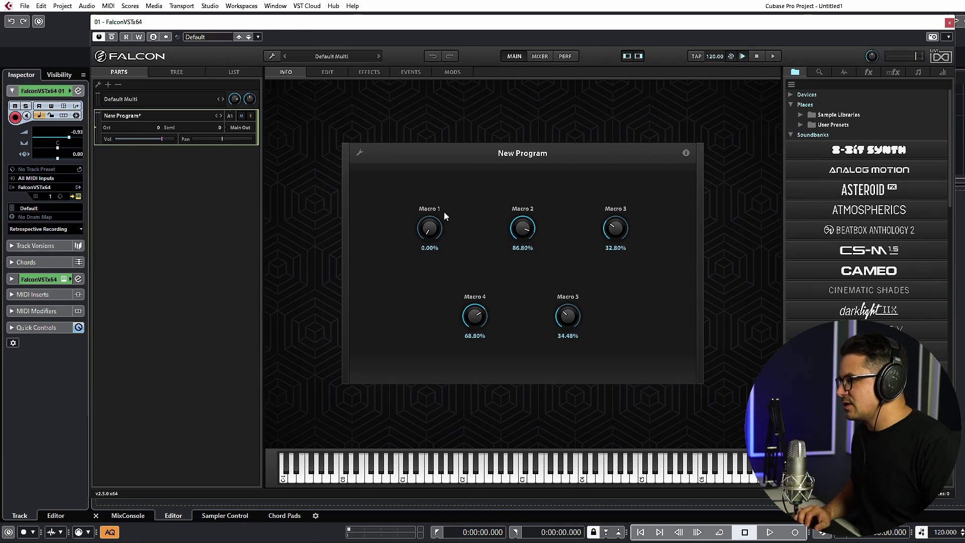
{"action": "left_click", "coordinate": [358, 153]}
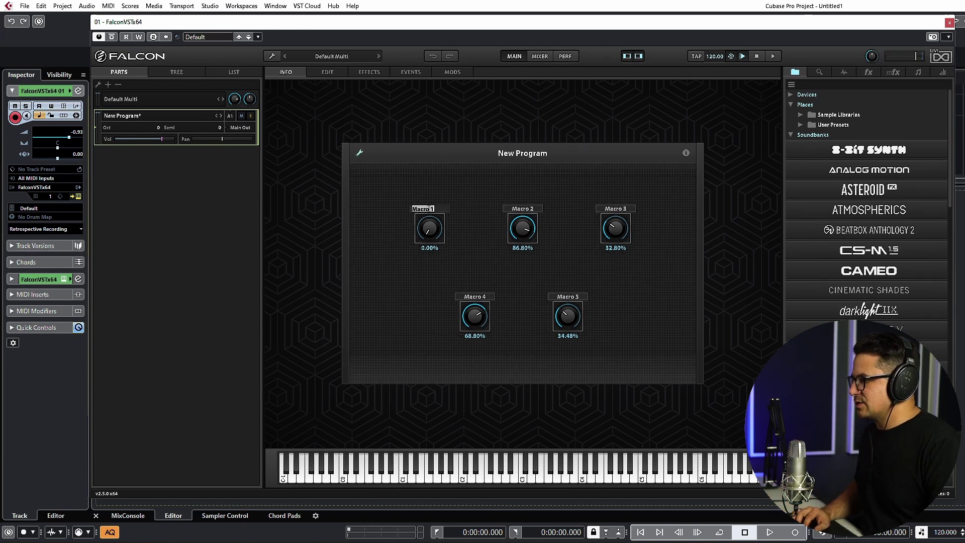
{"action": "type", "text": "Cutoff"}
{"action": "key", "text": "Return"}
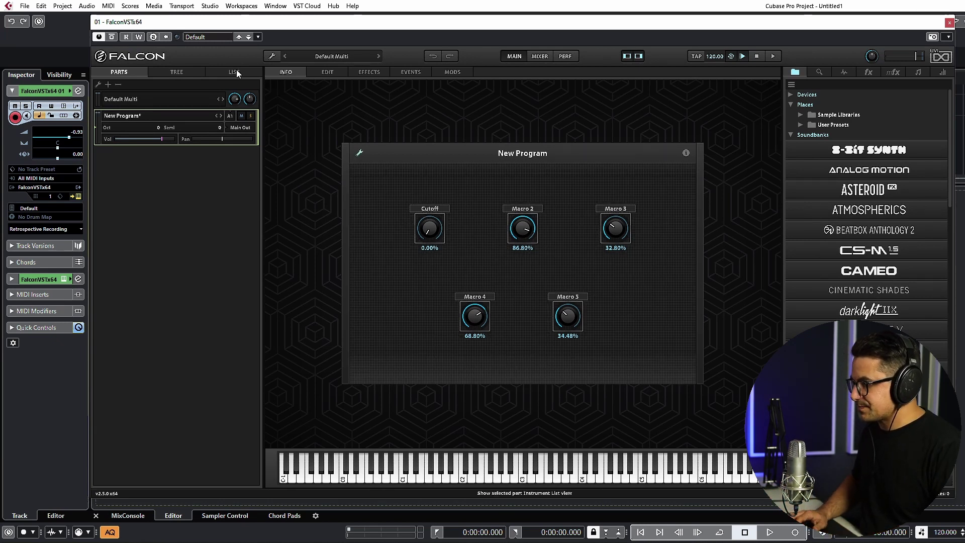
{"action": "double_click", "coordinate": [526, 208]}
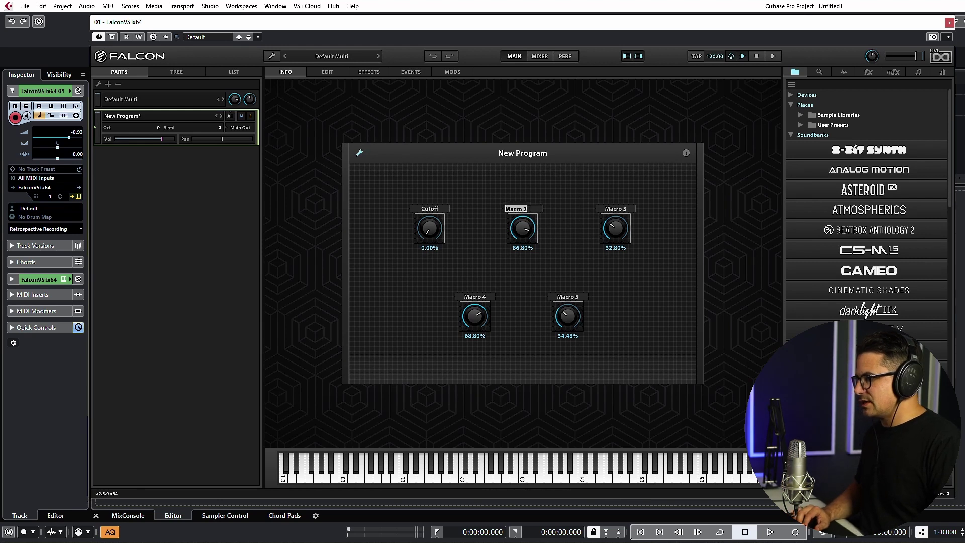
{"action": "type", "text": "Reso"}
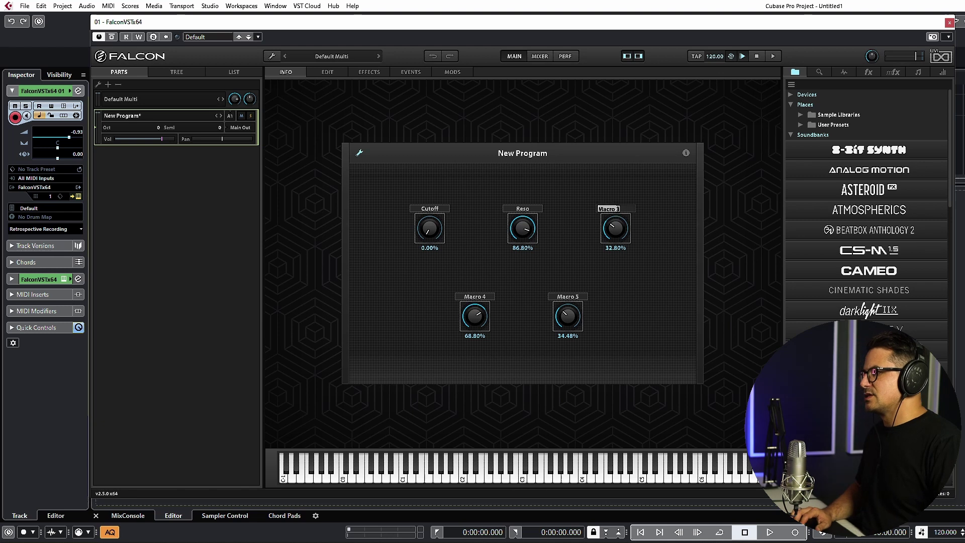
{"action": "type", "text": "Voltage"}
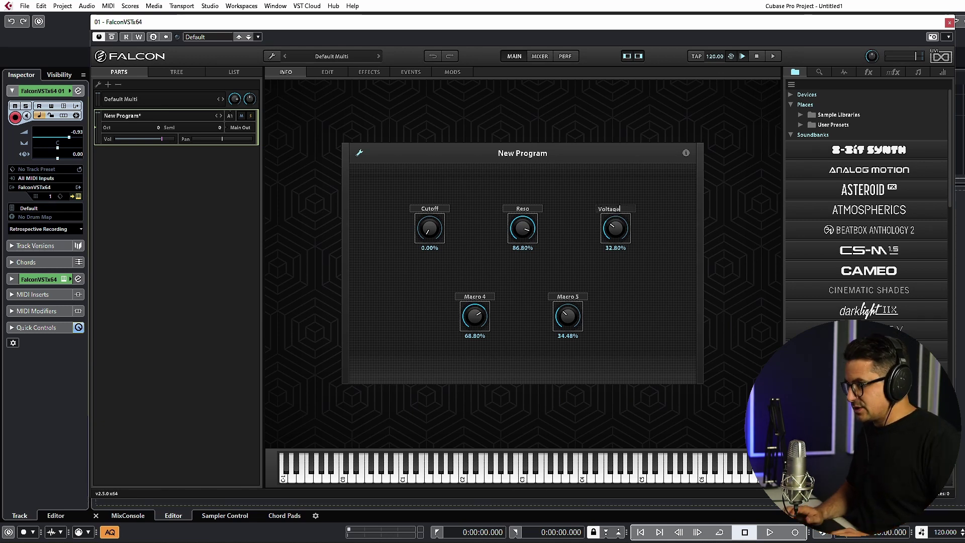
{"action": "key", "text": "Return"}
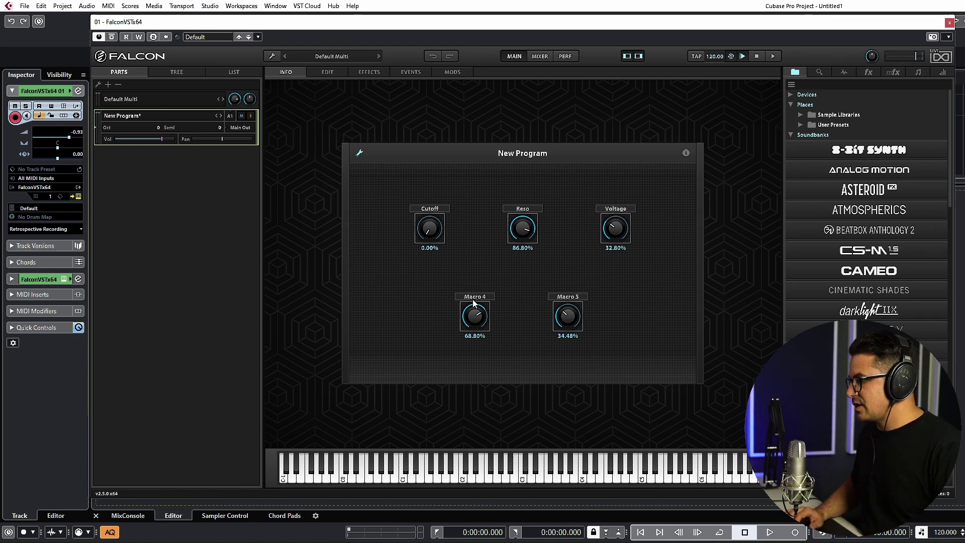
- Rename Macro 4 to Drive and Macro 5 to Env Amount, then leave the macro page's edit mode
{"action": "type", "text": "Dri"}
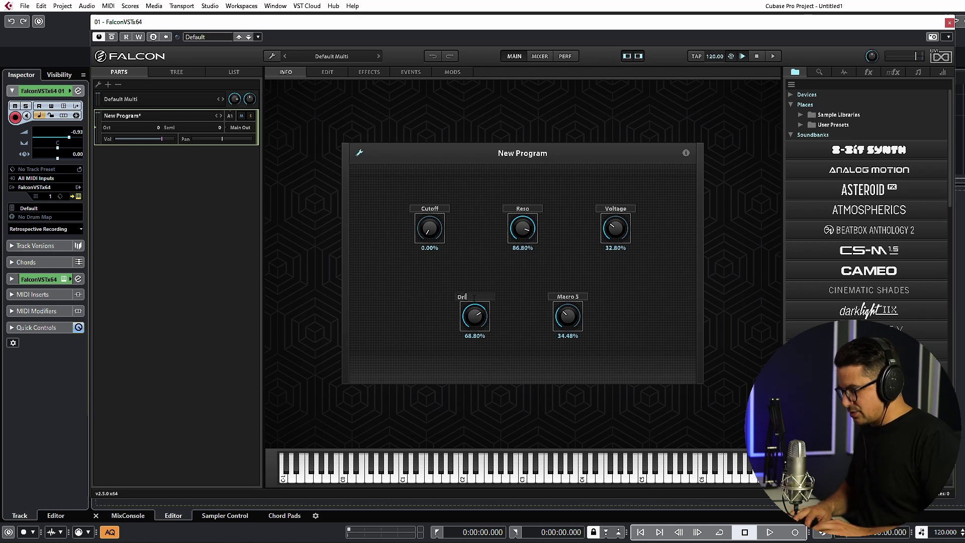
{"action": "type", "text": "ve"}
{"action": "key", "text": "Return"}
{"action": "double_click", "coordinate": [569, 299]}
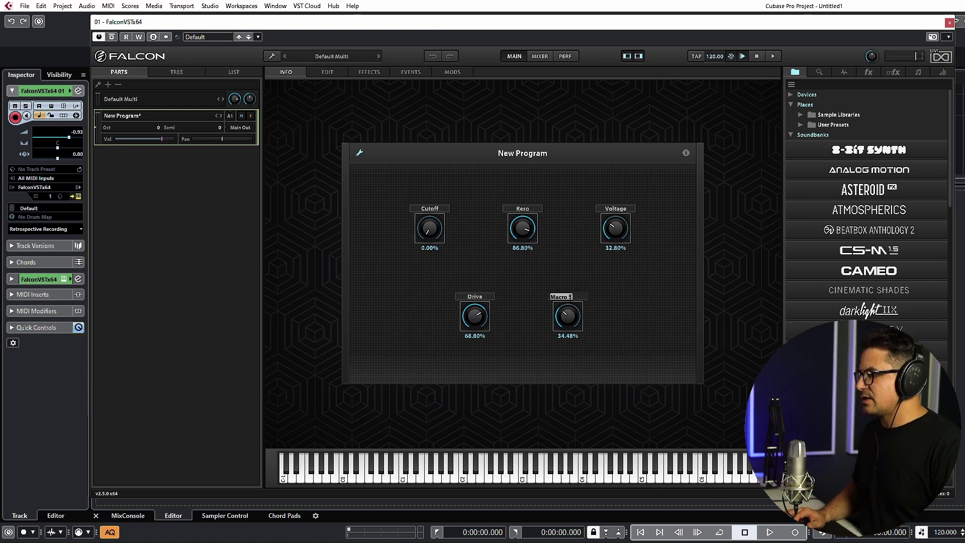
{"action": "type", "text": "Env Amount"}
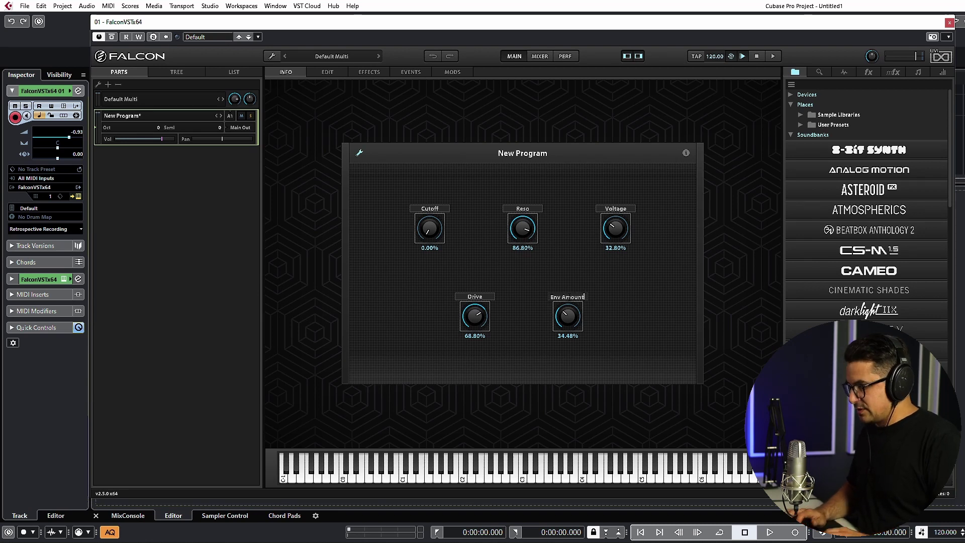
{"action": "key", "text": "Return"}
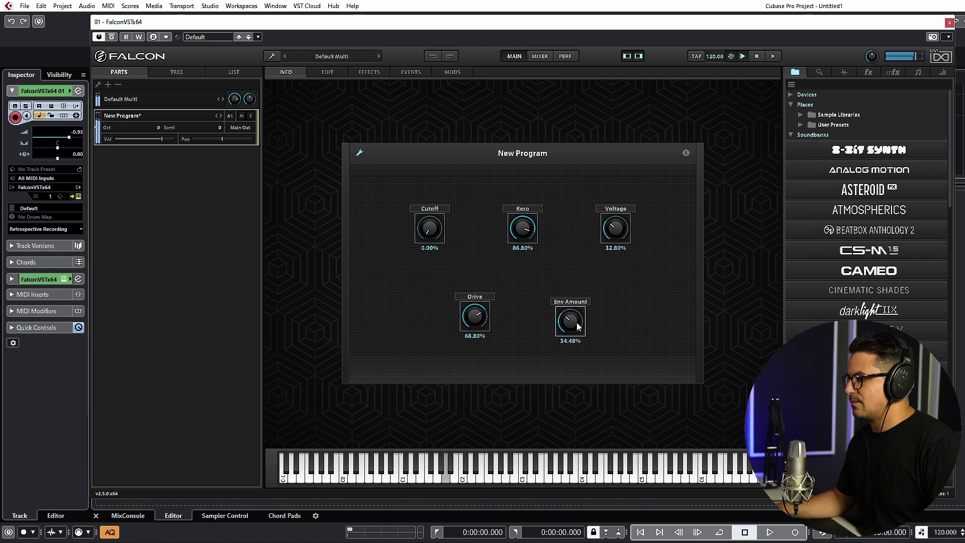
{"action": "left_click", "coordinate": [360, 152]}
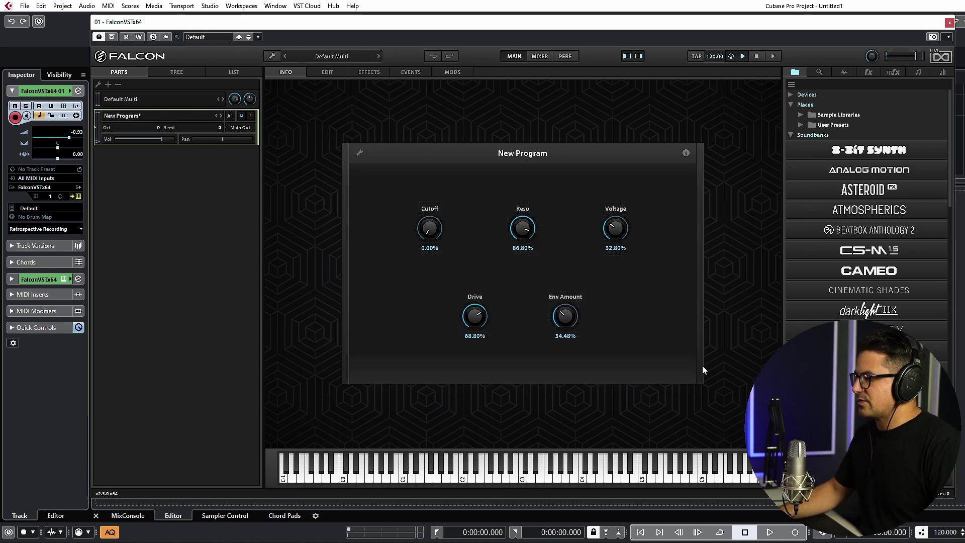
- Try the Env Amount macro at 43.68% and play a note on the keyboard
{"action": "left_click_drag", "start_coordinate": [566, 319], "coordinate": [550, 342]}
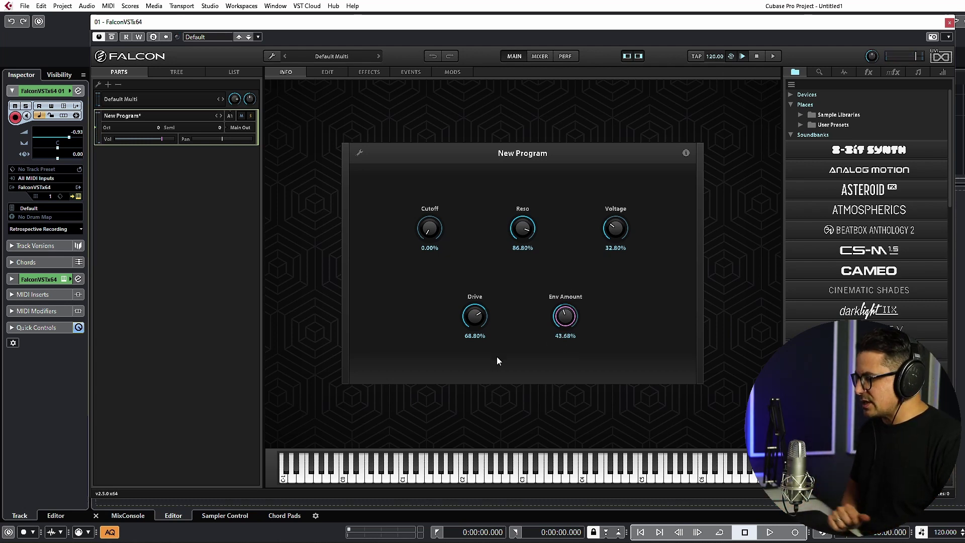
{"action": "left_click", "coordinate": [401, 472]}
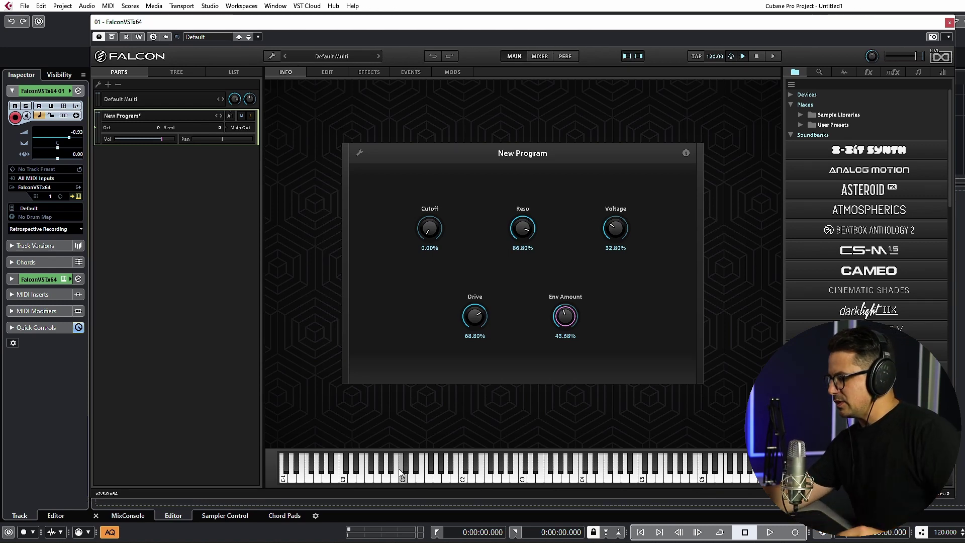
- Map the Cutoff, Reso and Voltage macros to separate MIDI controller knobs with MIDI Learn
{"action": "right_click", "coordinate": [430, 228]}
{"action": "mouse_move", "coordinate": [498, 255]}
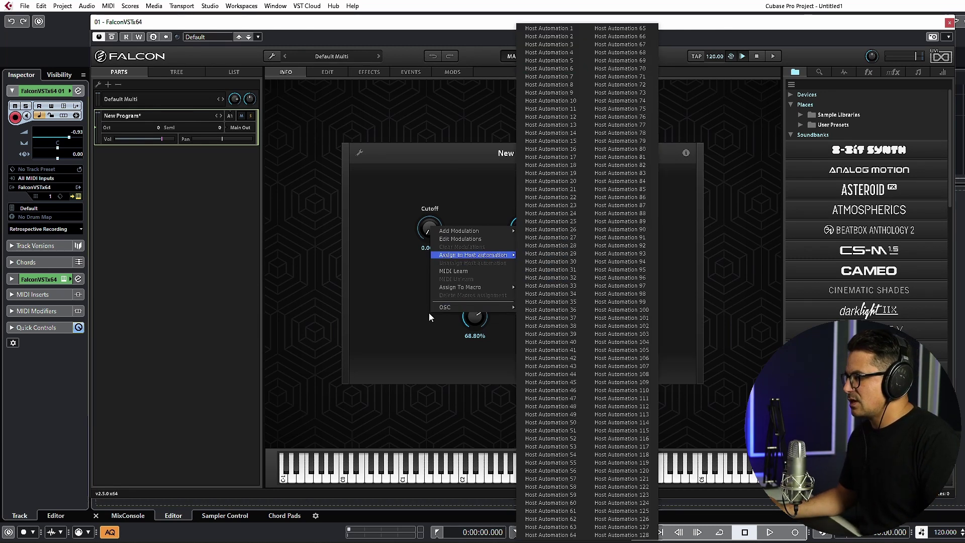
{"action": "left_click", "coordinate": [455, 272]}
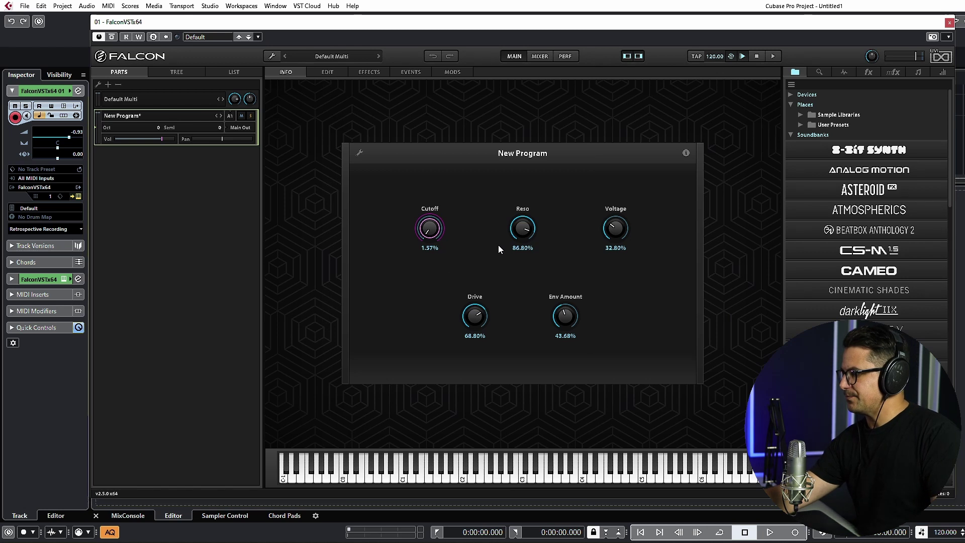
{"action": "right_click", "coordinate": [523, 227]}
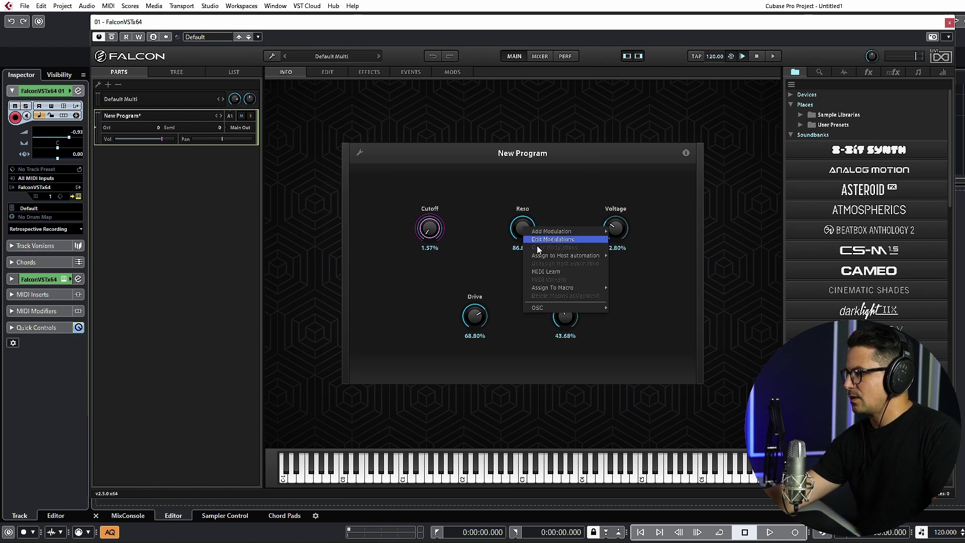
{"action": "left_click", "coordinate": [553, 272]}
{"action": "right_click", "coordinate": [615, 228]}
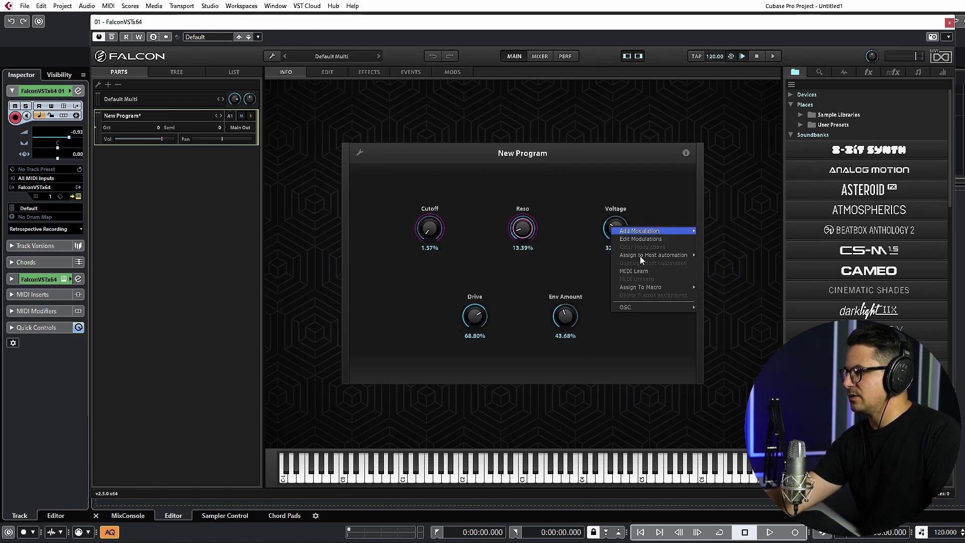
{"action": "left_click", "coordinate": [629, 272]}
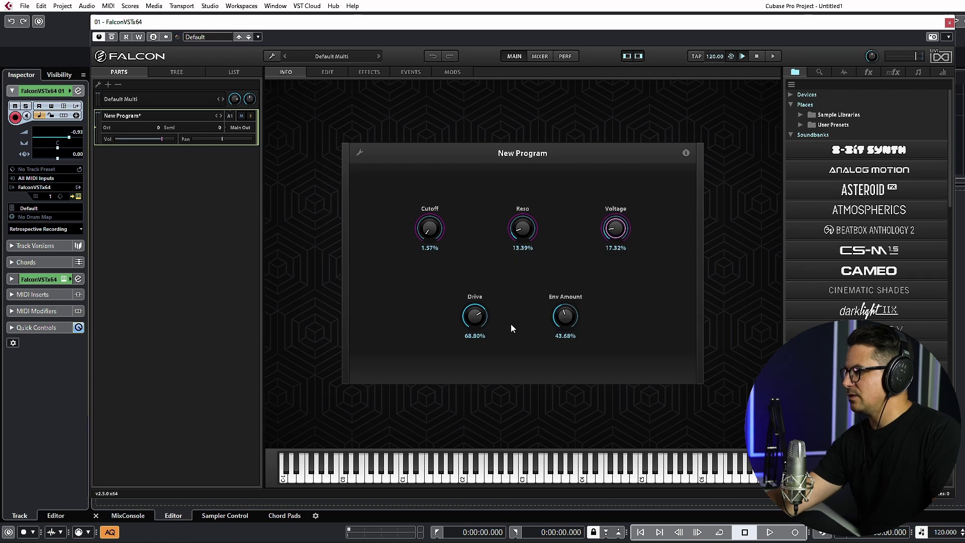
- Map the Drive and Env Amount macros to MIDI controller knobs with MIDI Learn
{"action": "right_click", "coordinate": [466, 319]}
{"action": "left_click", "coordinate": [504, 279]}
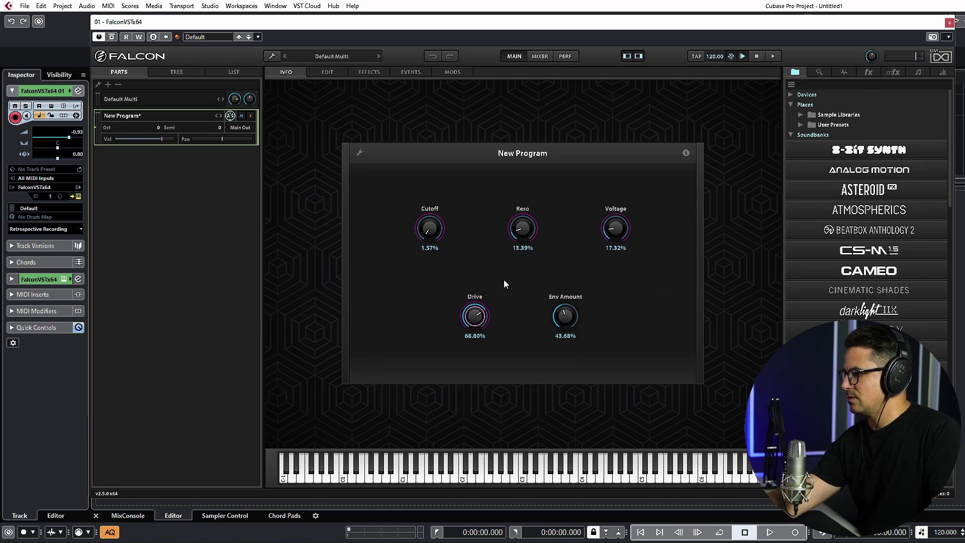
{"action": "right_click", "coordinate": [559, 320]}
{"action": "left_click", "coordinate": [580, 280]}
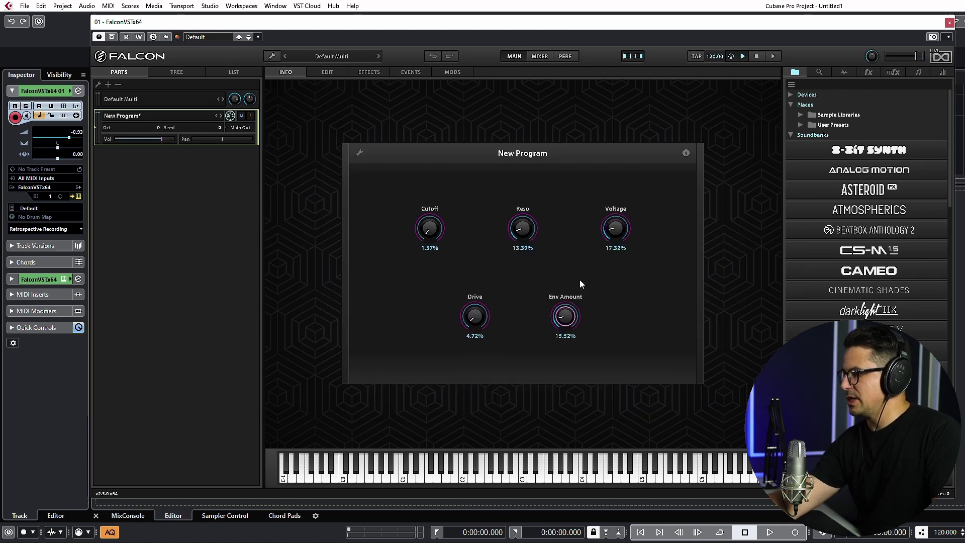